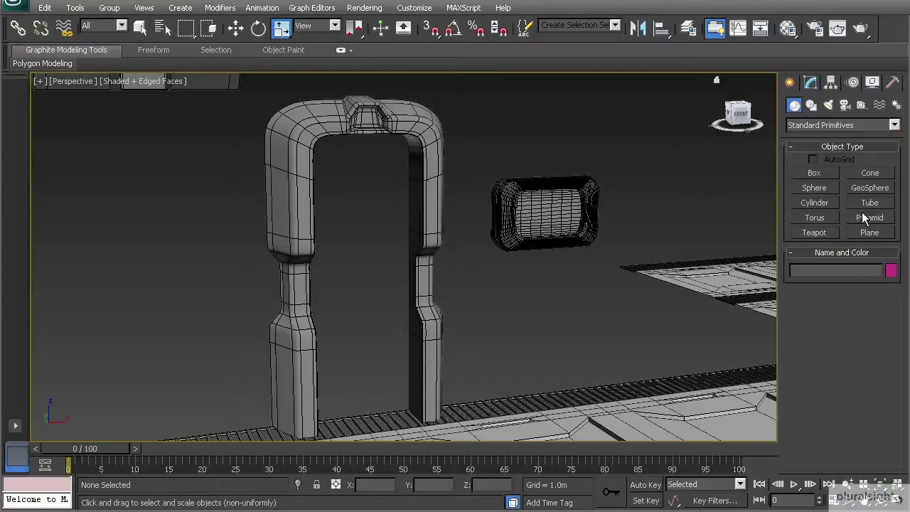
Create a plane filling the door frame's opening in the front view, with length 2 m and width 0.75 m.
click(859, 237)
key(f)
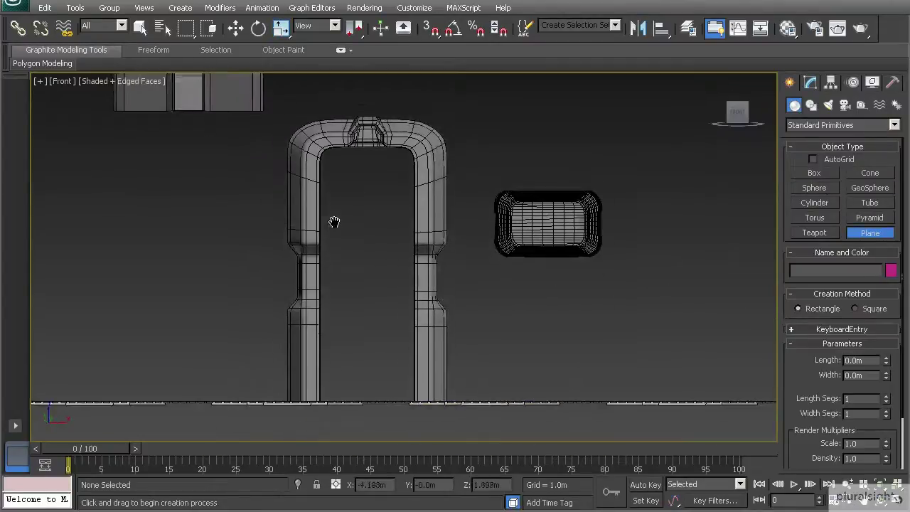
drag(318, 139, 417, 398)
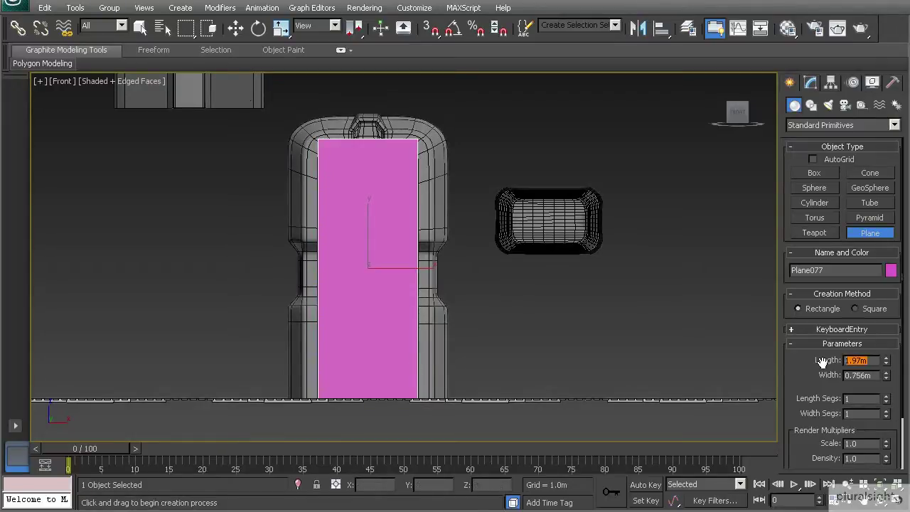
text(2)
key(Return)
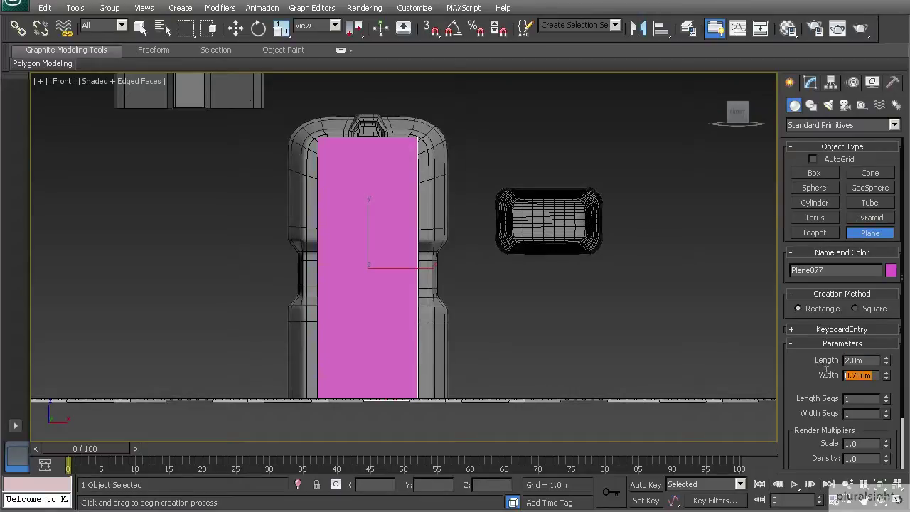
text(.75)
key(Return)
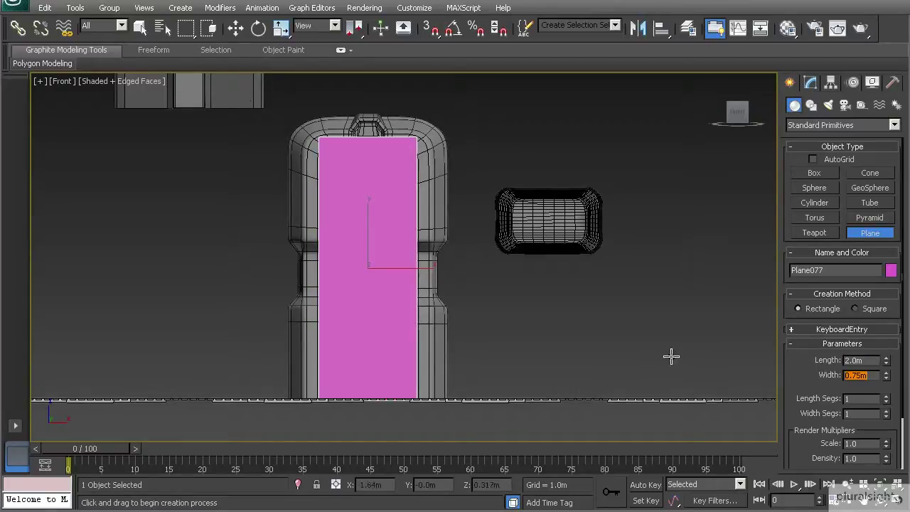
In the perspective view, move the plane along its depth axis into the door frame, to about Y 0.446 m.
right_click(365, 226)
key(w)
key(p)
alt+middle_drag(367, 254, 357, 340)
drag(319, 260, 262, 254)
mouse_move(263, 255)
alt+middle_down()
mouse_move(256, 269)
mouse_move(278, 280)
mouse_move(264, 284)
mouse_move(268, 262)
alt+middle_up()
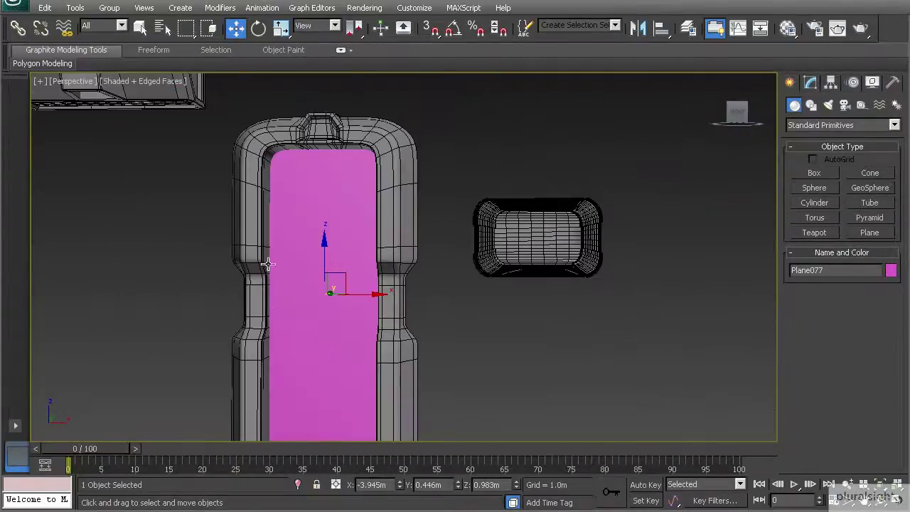
Convert the door plane to an Editable Poly.
right_click(325, 223)
mouse_move(417, 342)
click(512, 351)
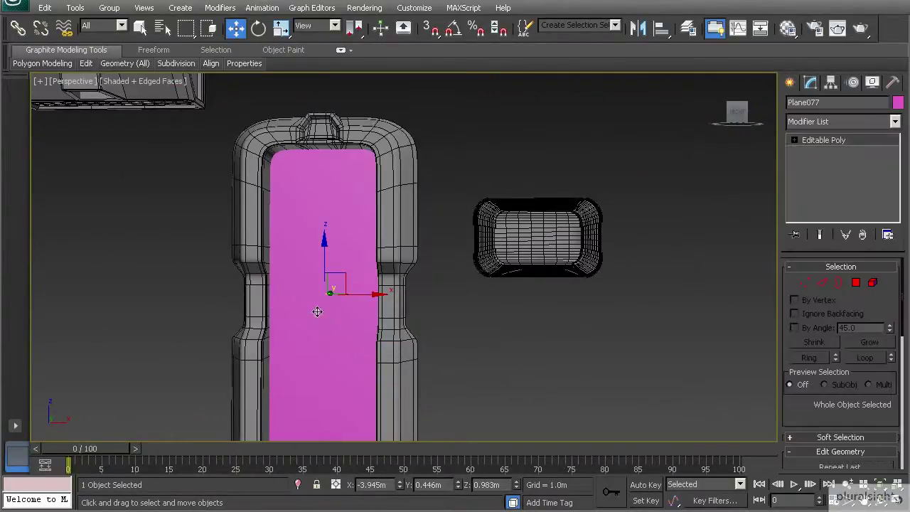
Connect the plane's two vertical side edges with one horizontal segment, using pinch 0 and slide 0, in wireframe display.
click(821, 283)
scroll(311, 259, down, 3)
drag(240, 278, 445, 297)
key(F3)
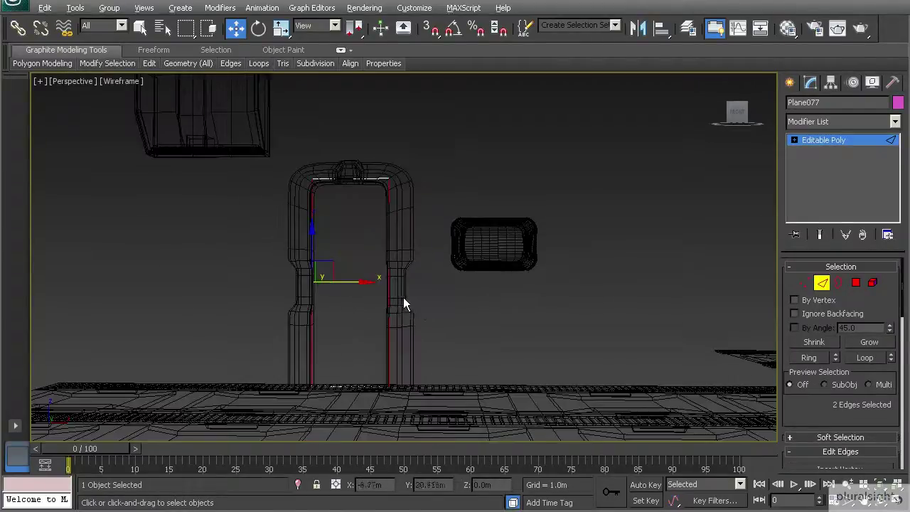
alt+middle_drag(403, 305, 309, 280)
scroll(832, 346, down, 4)
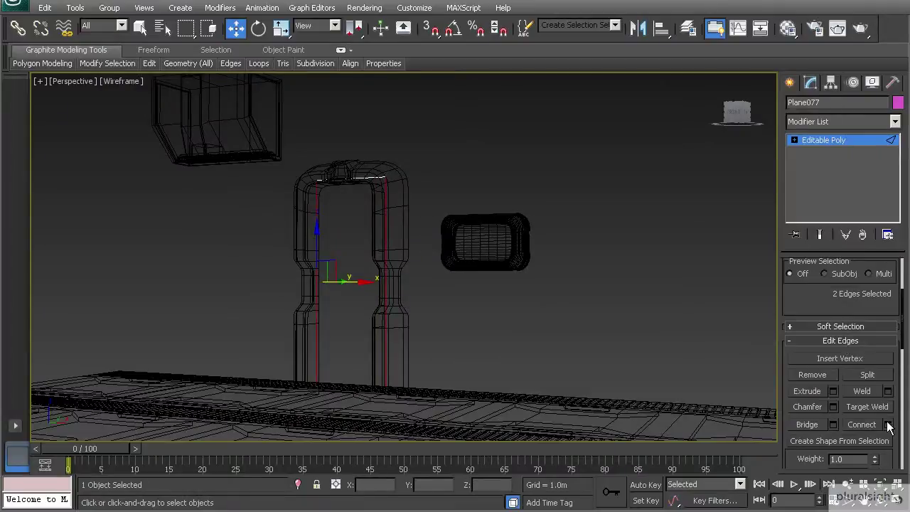
click(887, 425)
scroll(350, 328, up, 4)
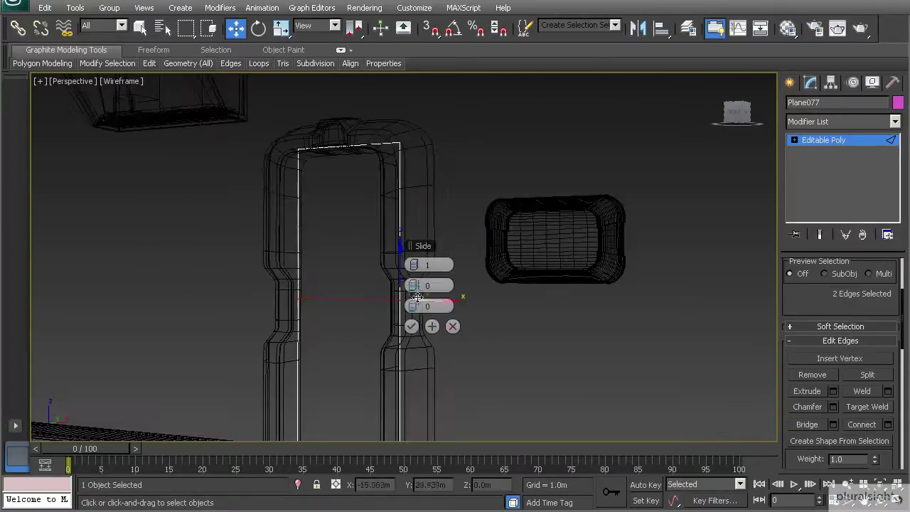
click(411, 325)
alt+middle_drag(412, 326, 346, 303)
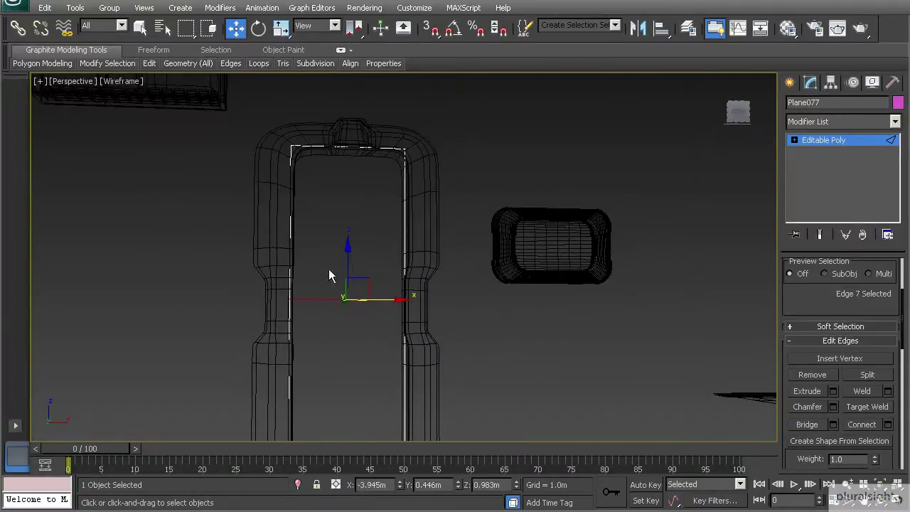
key(2)
scroll(345, 214, down, 5)
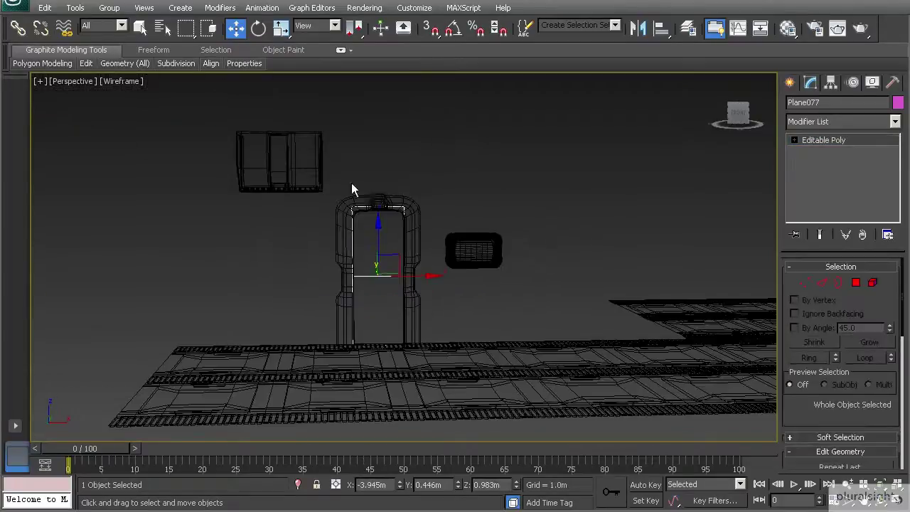
drag(376, 374, 376, 375)
scroll(370, 310, up, 3)
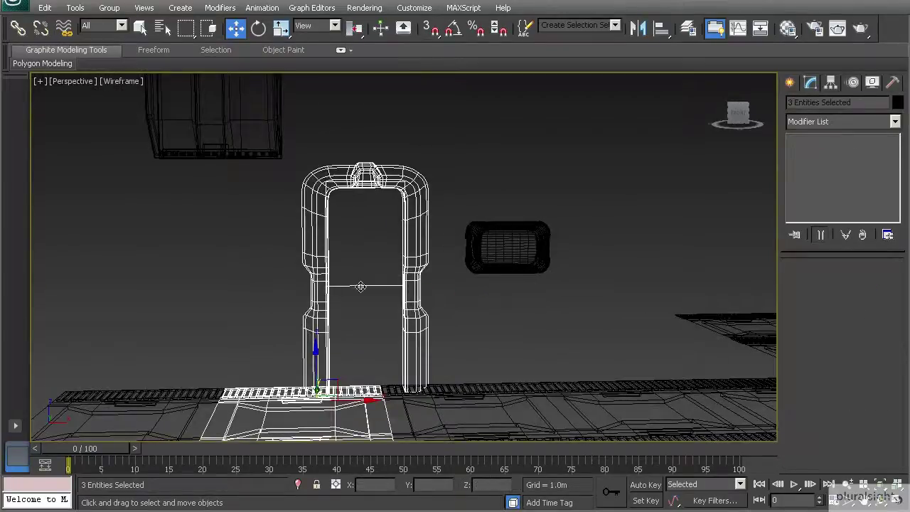
click(361, 287)
key(2)
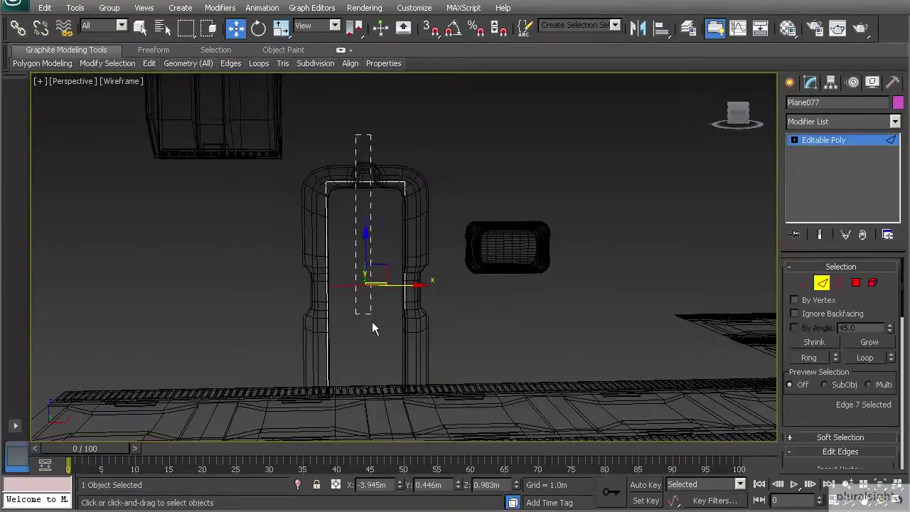
Connect the plane's three horizontal edges with 4 vertical segments, pinched to about 54.
drag(376, 425, 377, 426)
drag(812, 449, 814, 375)
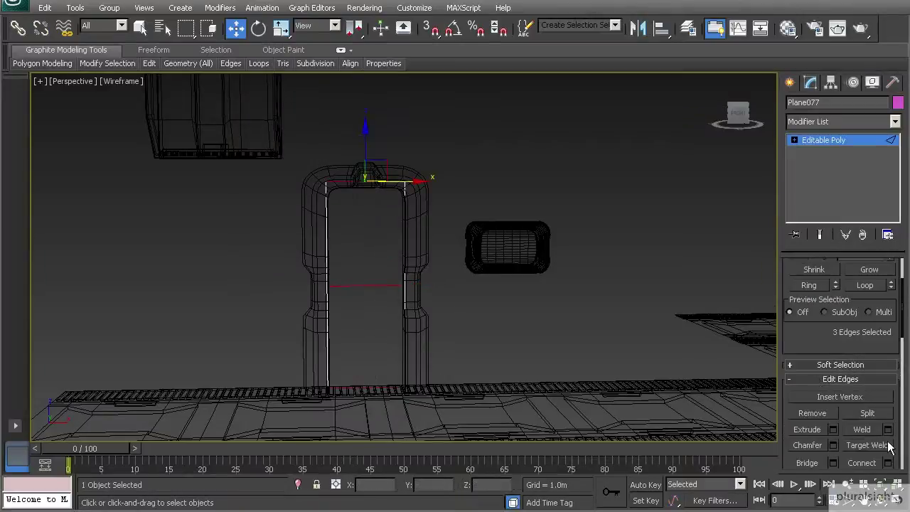
click(889, 462)
scroll(348, 267, up, 2)
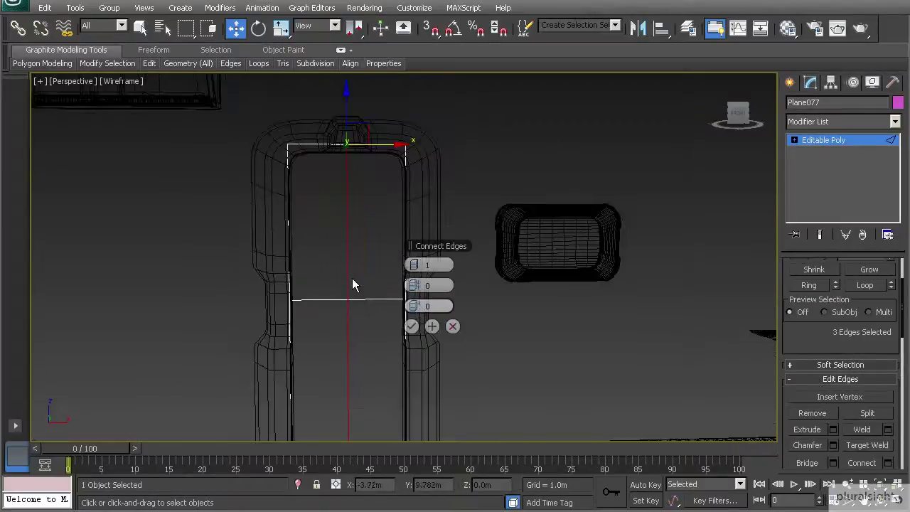
click(419, 266)
click(419, 265)
click(419, 266)
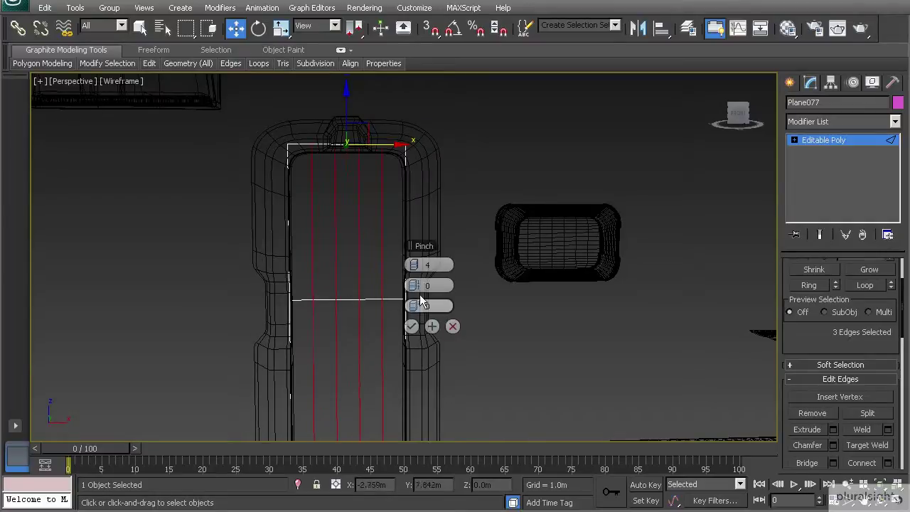
drag(424, 285, 568, 304)
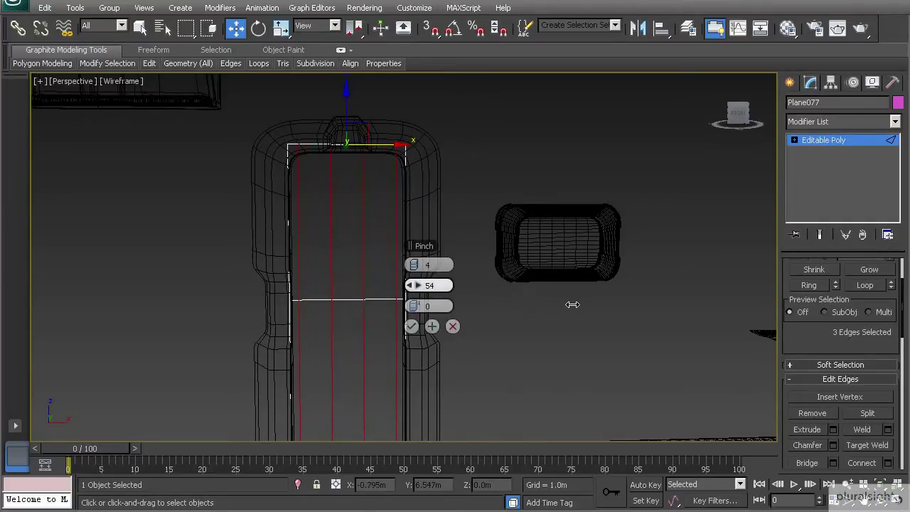
click(412, 326)
Select the two inner vertical edge lines, convert the selection to vertices and scale them apart along X.
click(331, 278)
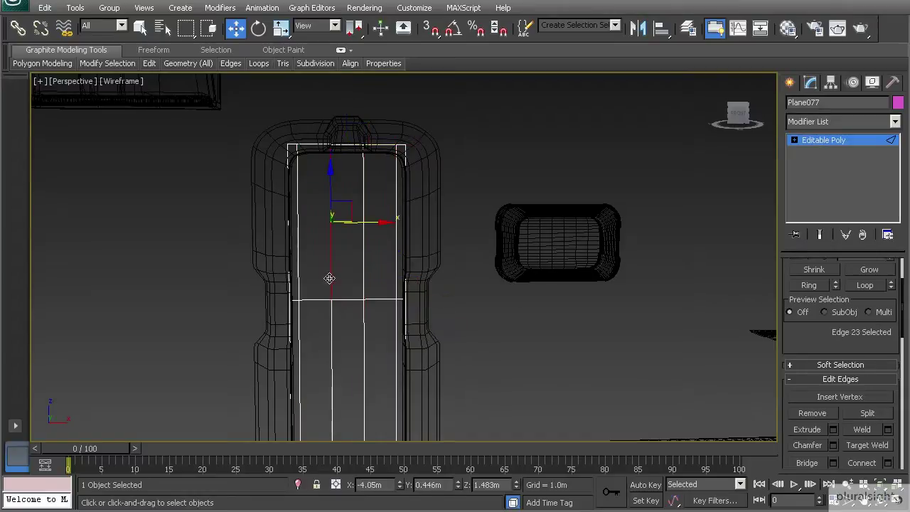
ctrl+click(364, 268)
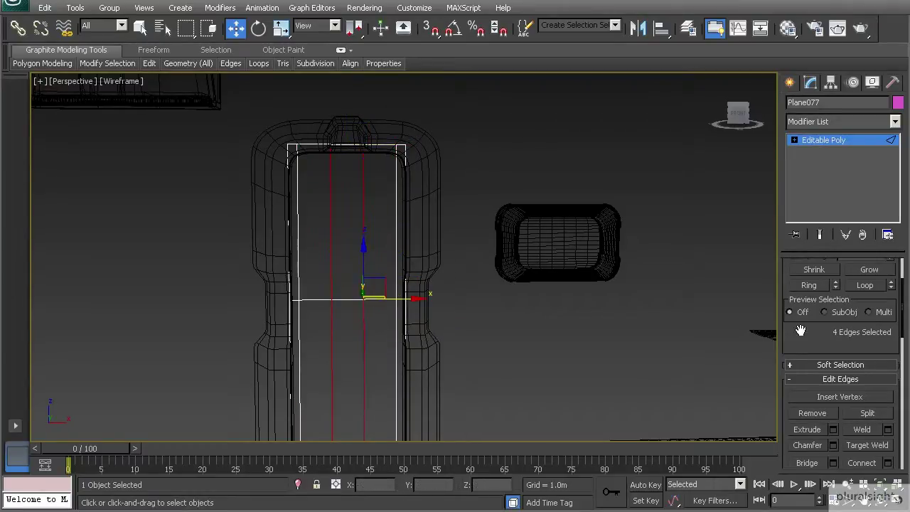
scroll(799, 320, up, 3)
click(804, 282)
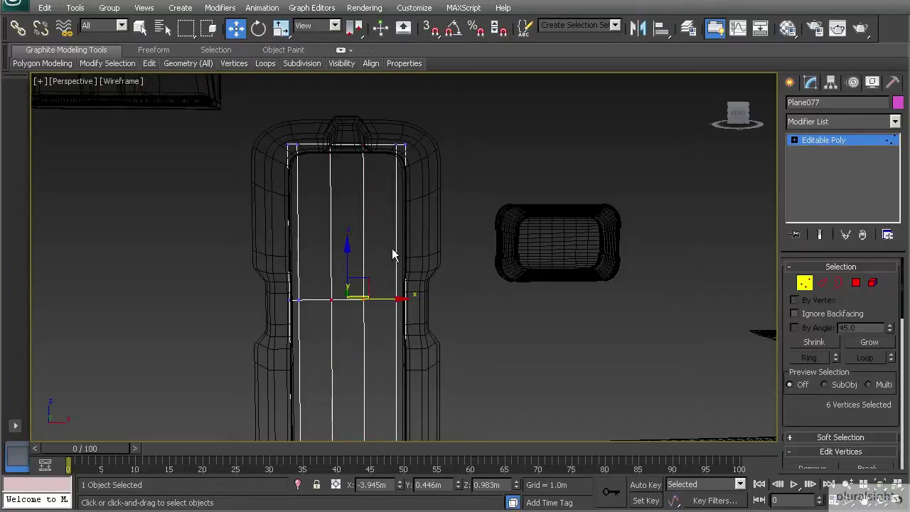
click(280, 27)
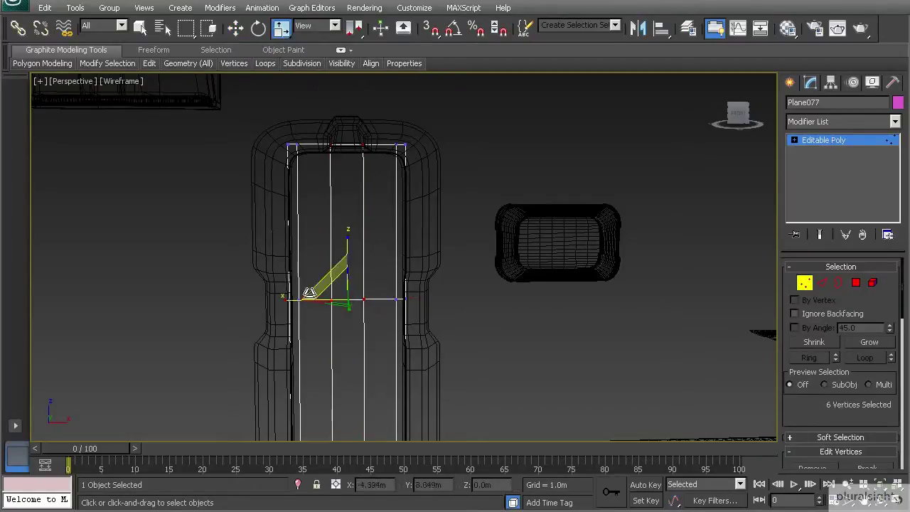
drag(286, 300, 248, 296)
Lower the central horizontal edge to about Z 0.815 m so the dividing line dips with angled sides.
key(2)
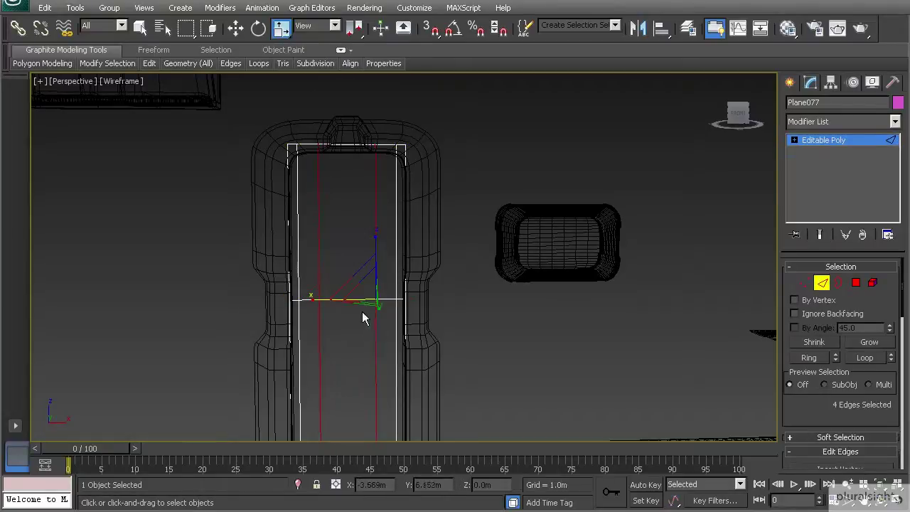
key(w)
drag(347, 262, 348, 287)
alt+middle_drag(348, 287, 285, 237)
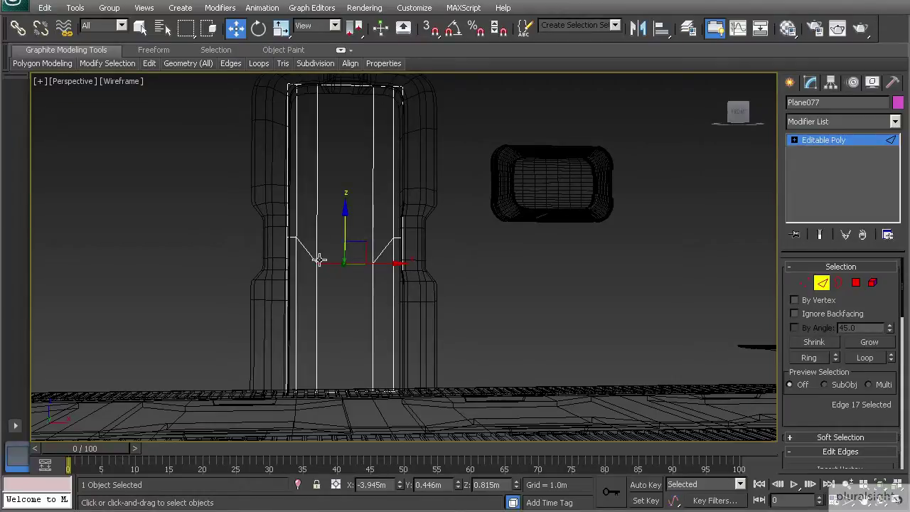
scroll(313, 260, up, 4)
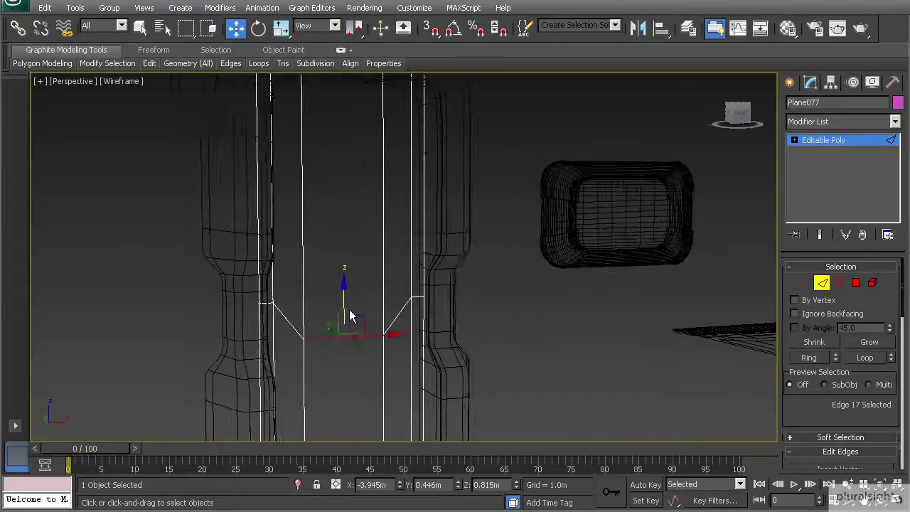
scroll(350, 316, down, 3)
alt+middle_drag(384, 283, 331, 288)
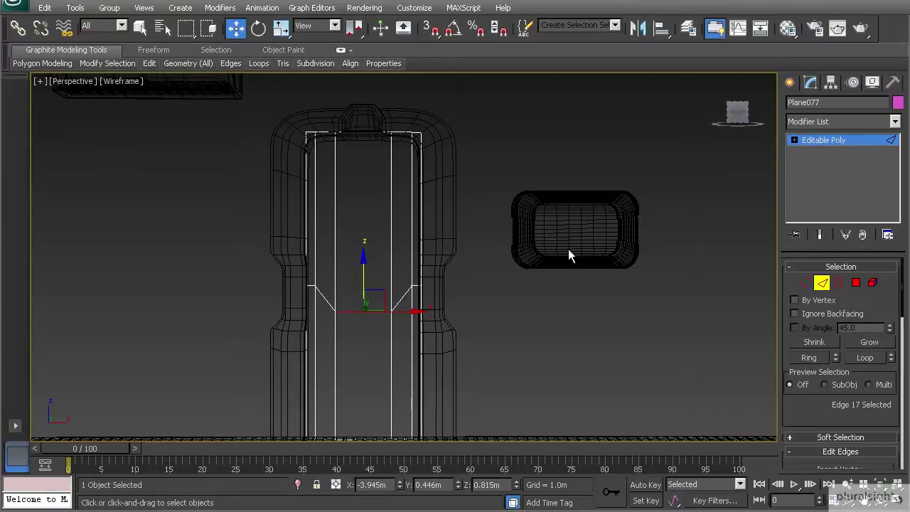
Select the two outermost top corner vertices of the door and lower them to about Z 1.78 m.
click(804, 282)
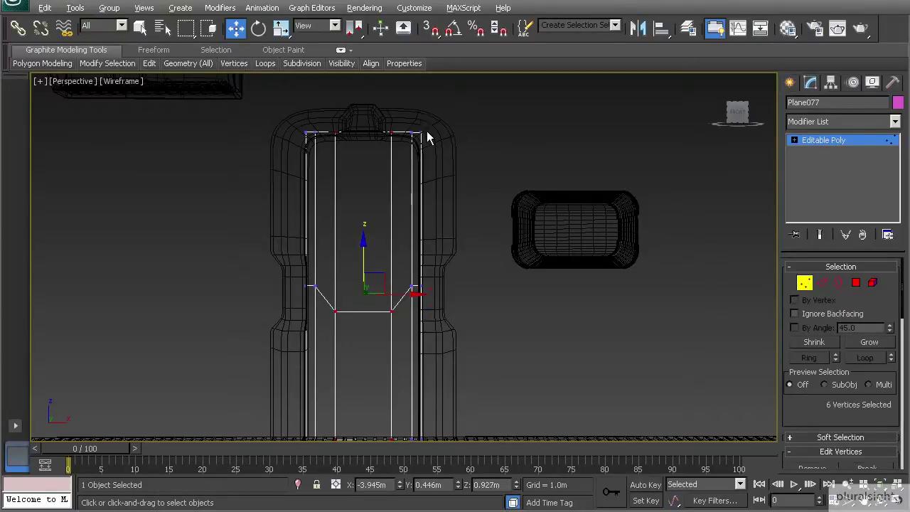
alt+middle_drag(427, 137, 417, 129)
drag(436, 156, 434, 155)
ctrl+drag(311, 143, 311, 144)
alt+middle_drag(319, 144, 341, 128)
drag(363, 94, 363, 98)
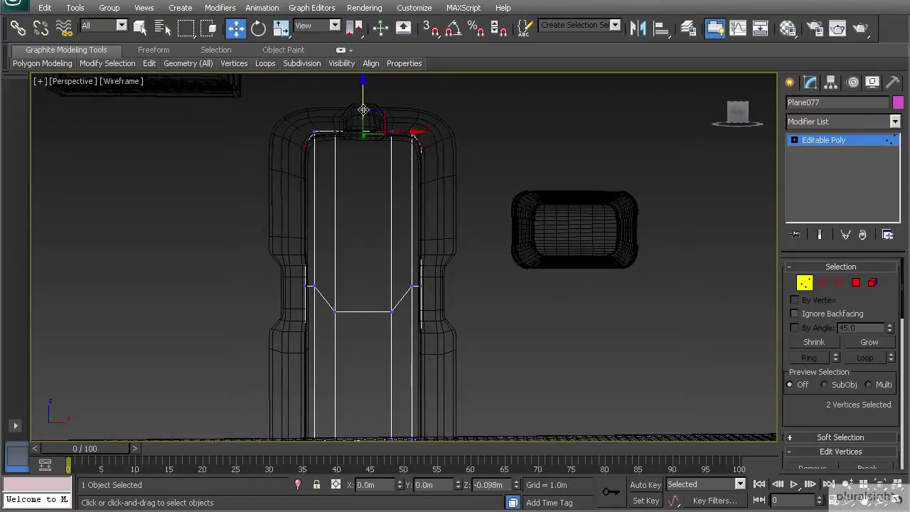
Lower the neighbouring pair of top vertices to about Z 1.935 m and set the outermost pair to about Z 1.851 m, rounding the corners.
scroll(311, 172, up, 4)
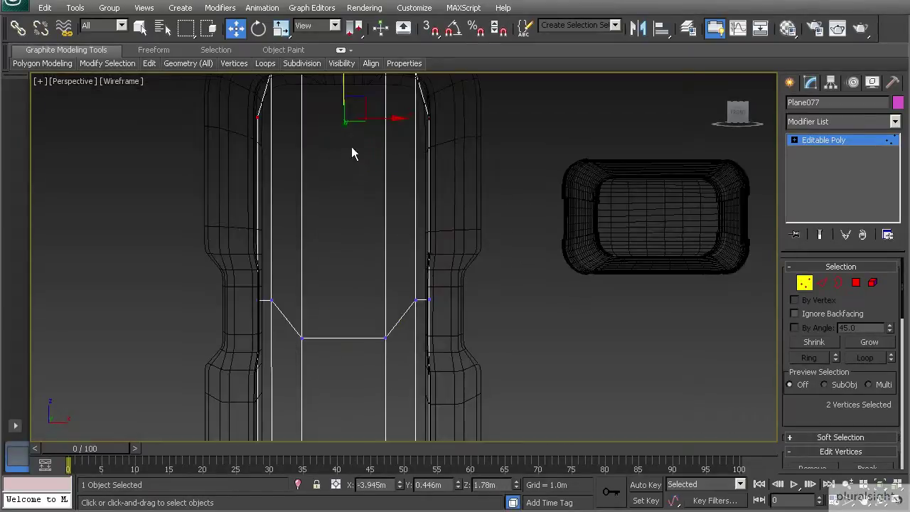
key(F3)
middle_drag(290, 170, 289, 186)
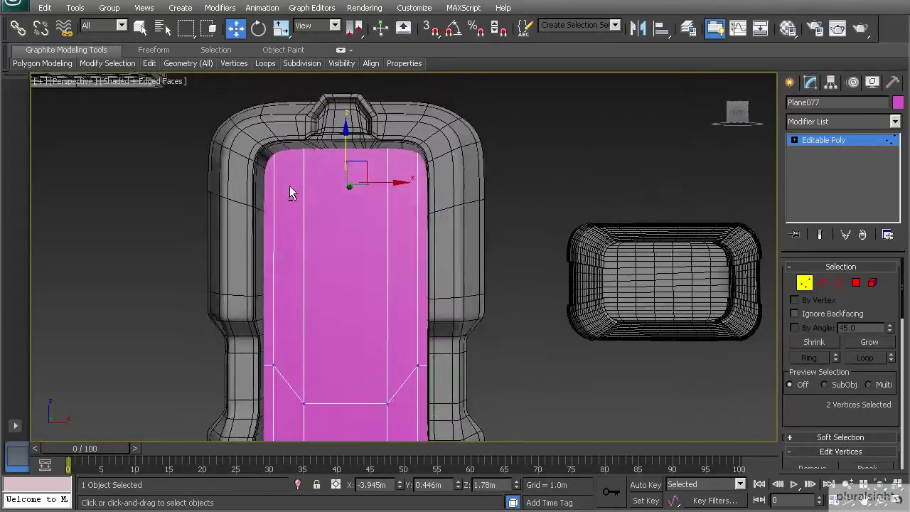
key(F3)
drag(281, 151, 281, 151)
ctrl+drag(406, 123, 426, 145)
drag(343, 98, 346, 109)
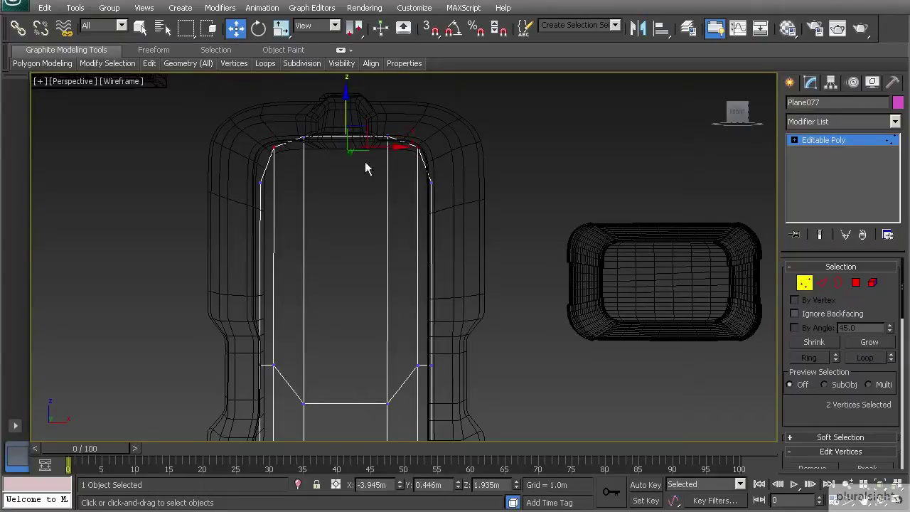
drag(416, 207, 418, 208)
drag(347, 147, 346, 130)
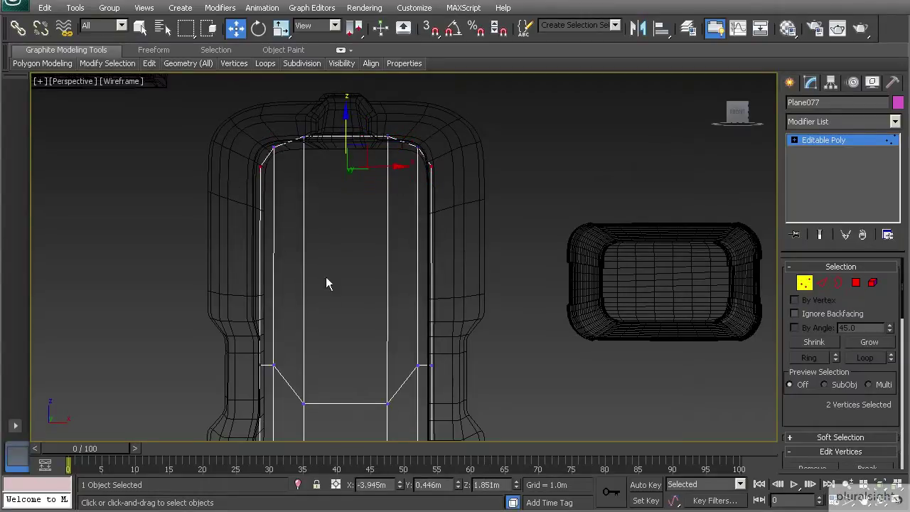
Select the five polygons of the door's upper section above the dipped dividing line.
middle_drag(328, 219, 314, 157)
scroll(321, 275, down, 2)
middle_drag(322, 330, 310, 296)
scroll(285, 218, up, 2)
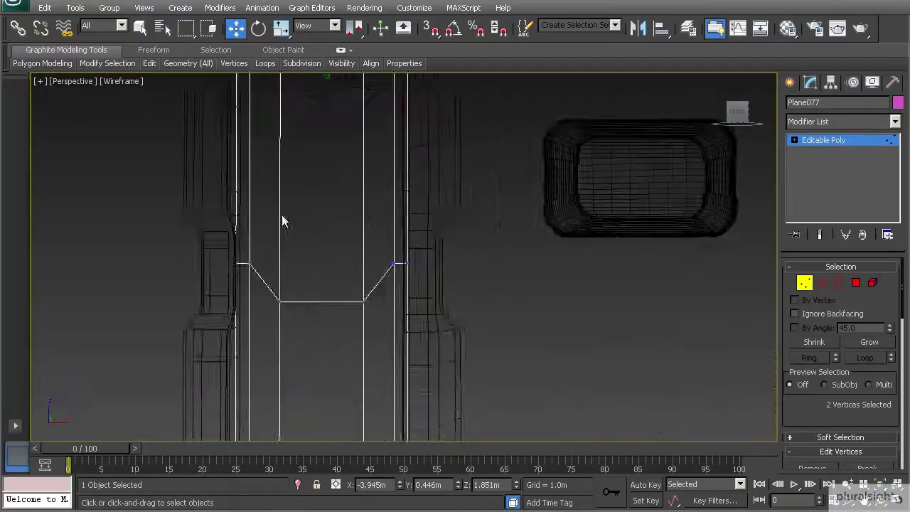
middle_drag(283, 216, 292, 276)
click(857, 283)
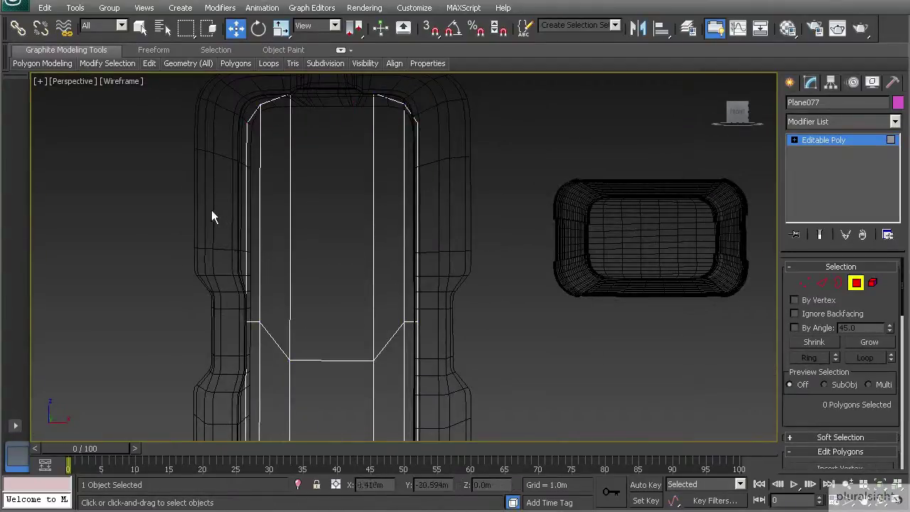
drag(450, 239, 450, 241)
Preview a 0.01 m inset on the upper section and switch the view to Shaded + Edged Faces.
scroll(876, 434, down, 3)
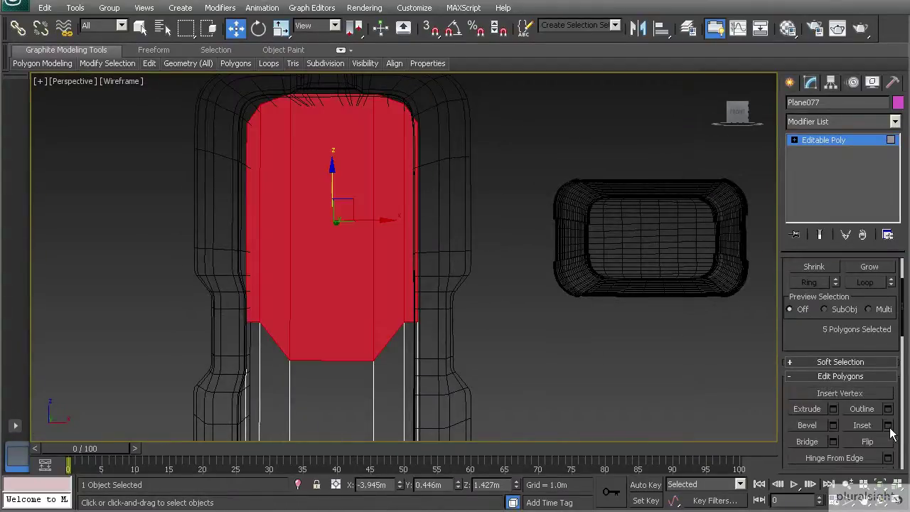
click(888, 425)
key(F3)
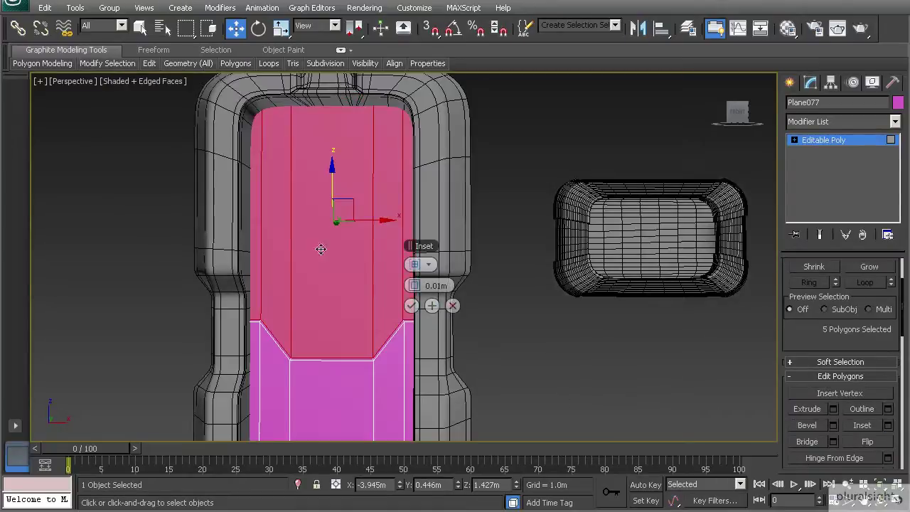
scroll(362, 278, down, 2)
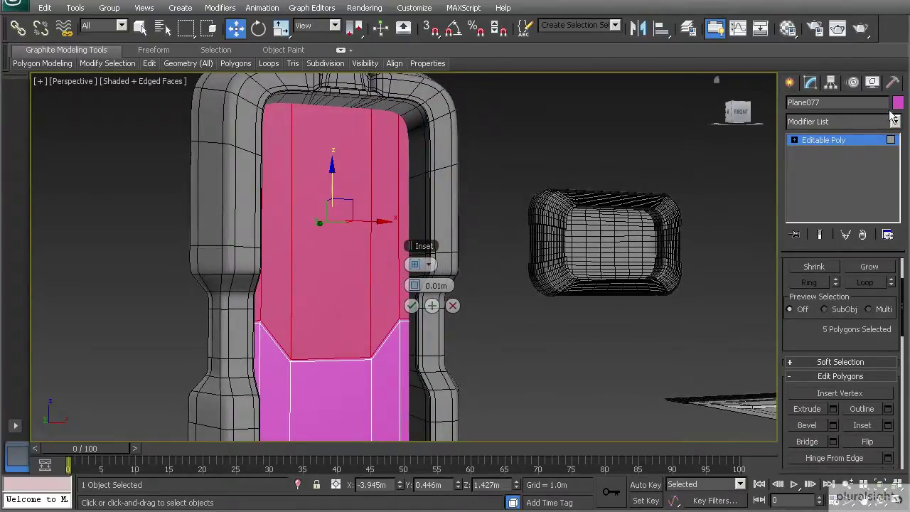
Set the door panel's object color to black.
click(897, 104)
click(689, 410)
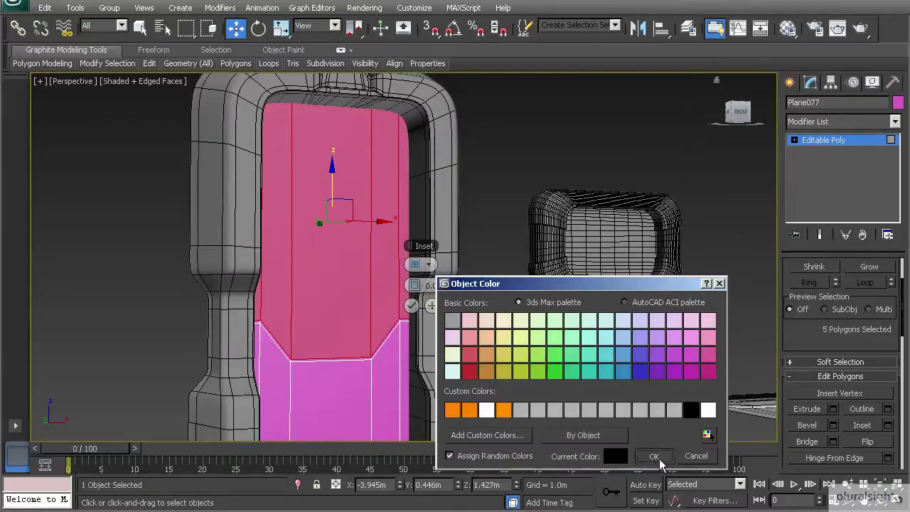
click(654, 456)
Assign the 01 - Default material to the selected upper polygons of the door.
click(789, 33)
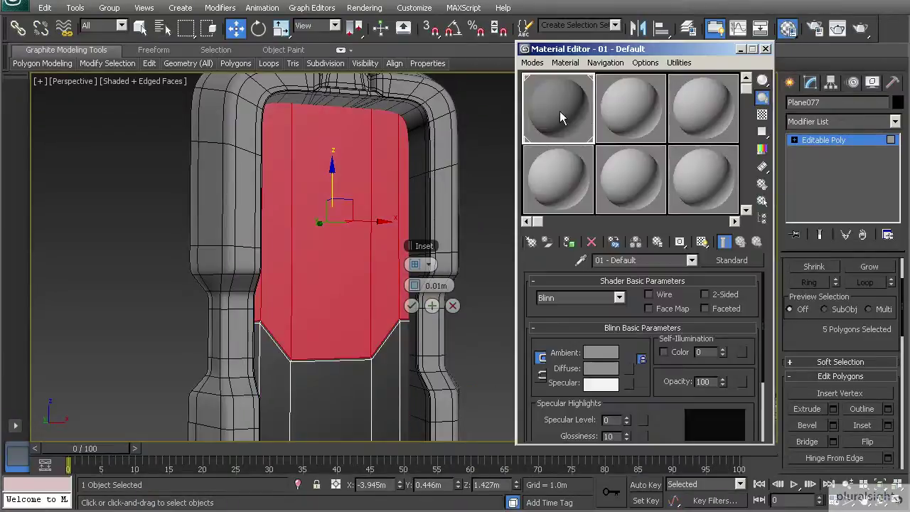
click(569, 242)
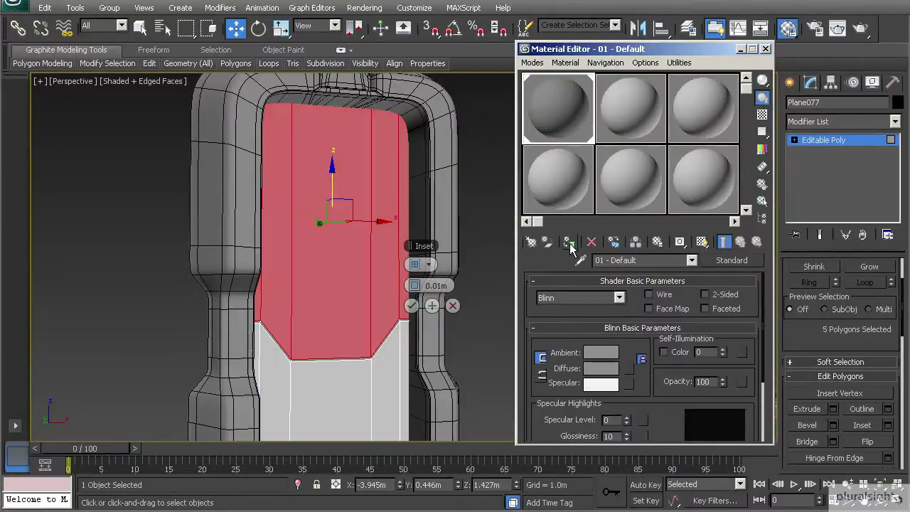
click(766, 49)
alt+middle_drag(335, 285, 333, 274)
click(787, 28)
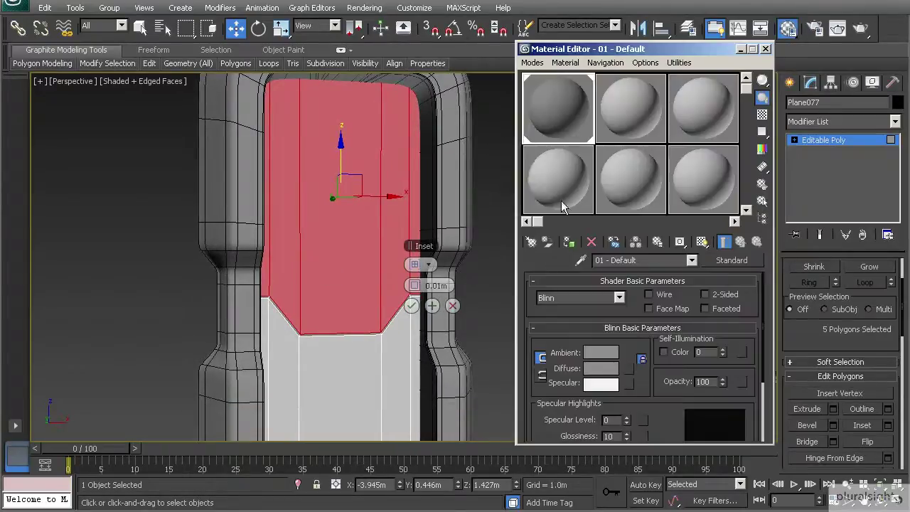
click(766, 48)
Leave polygon editing and assign the 01 - Default material to the whole door panel.
click(822, 142)
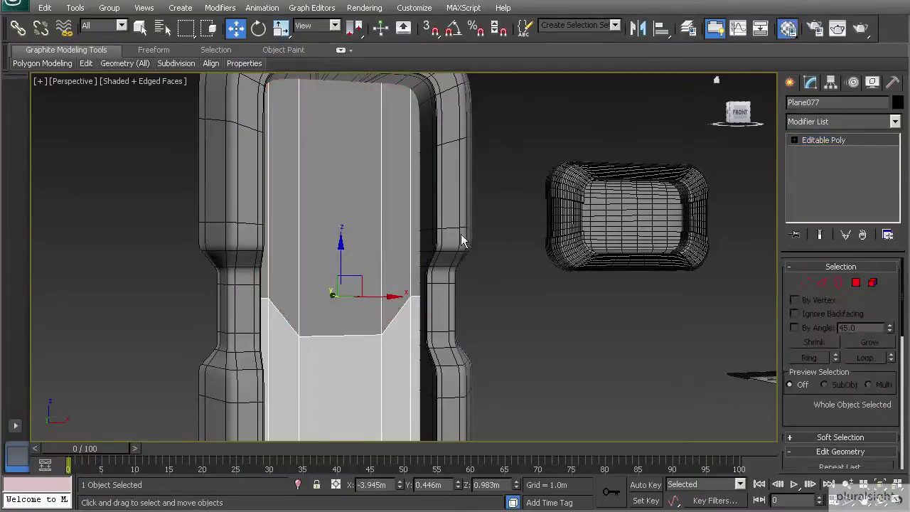
key(m)
click(569, 242)
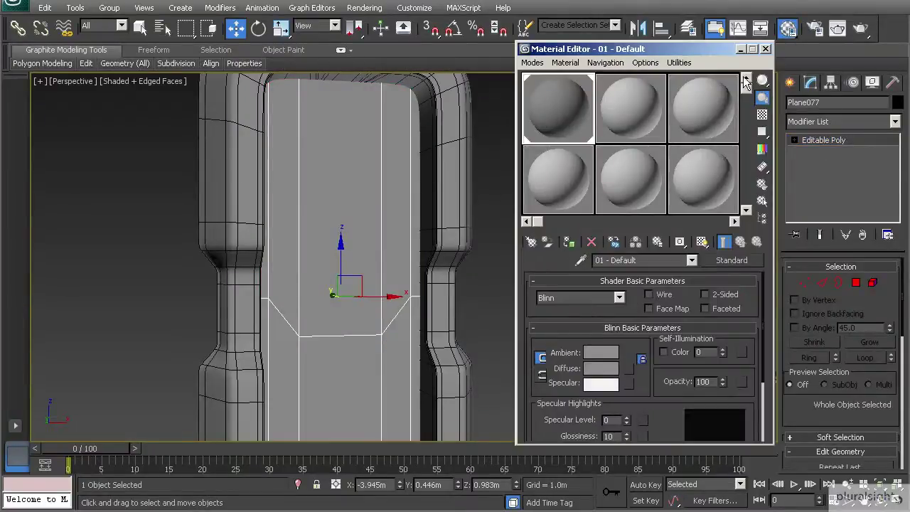
click(765, 49)
Return to polygon editing and reopen the Inset settings for the five upper polygons.
key(4)
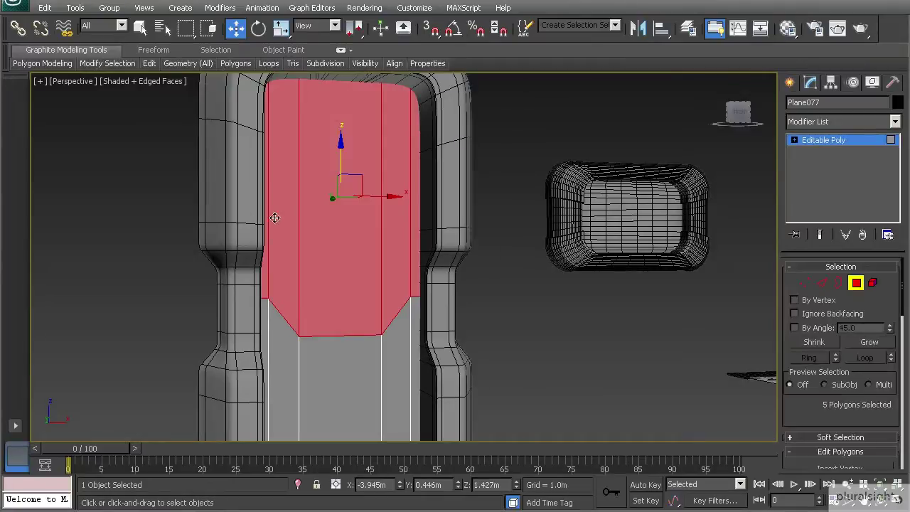
scroll(848, 387, down, 3)
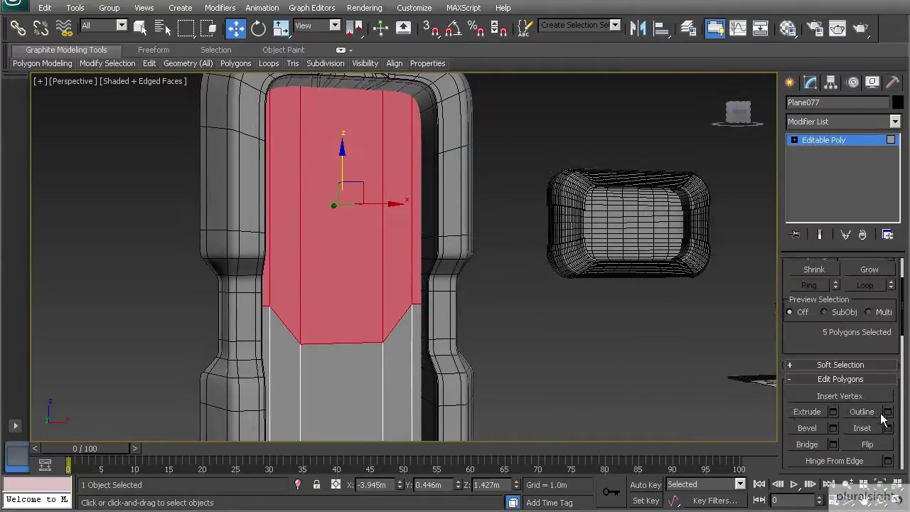
click(887, 429)
scroll(316, 274, up, 3)
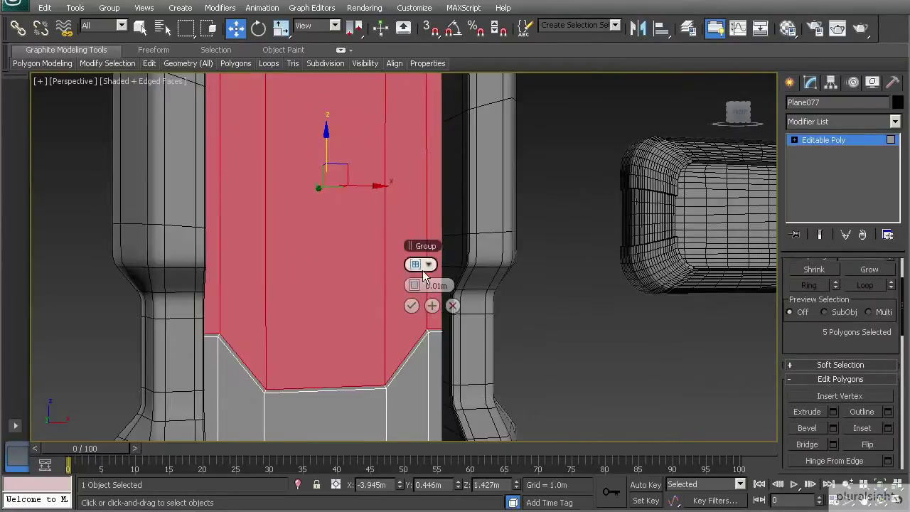
Try inset amounts of 0.056 m and 0.14 m on the upper polygons.
drag(420, 286, 434, 279)
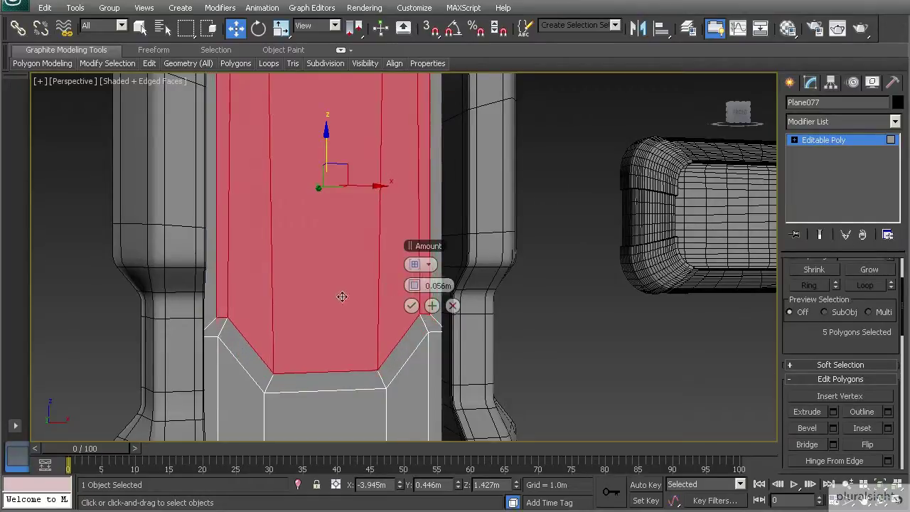
alt+middle_drag(347, 296, 309, 299)
scroll(287, 307, up, 3)
alt+middle_drag(275, 325, 282, 285)
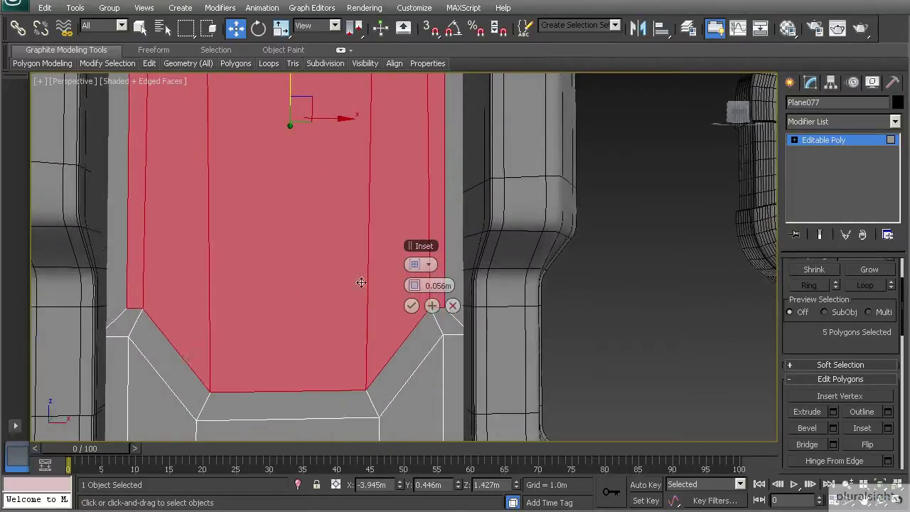
drag(419, 287, 446, 284)
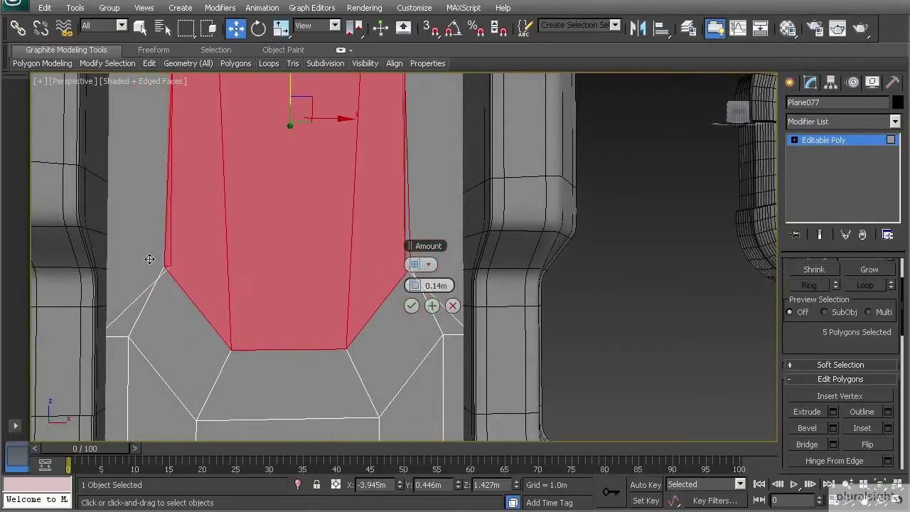
middle_drag(168, 261, 172, 334)
scroll(177, 345, down, 3)
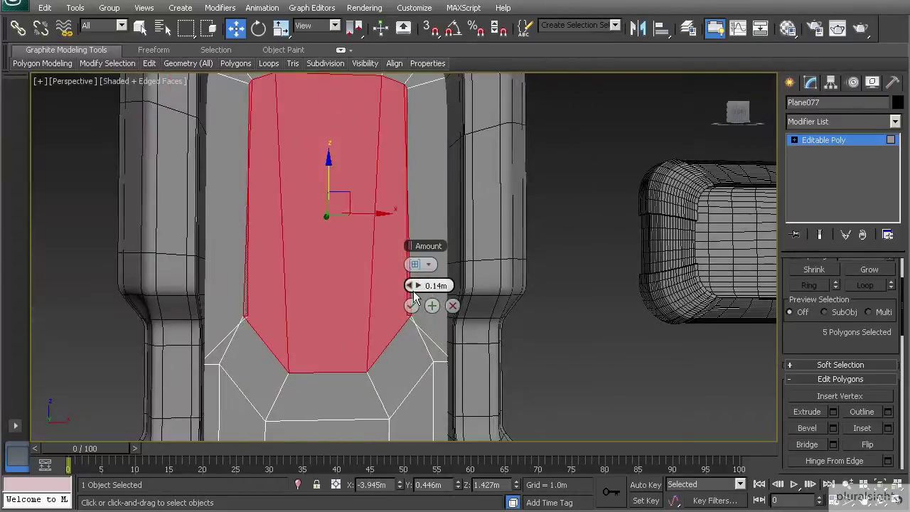
Apply the inset with a 0.0 m amount and scale the upper polygons inward to leave a border around them.
drag(410, 288, 363, 286)
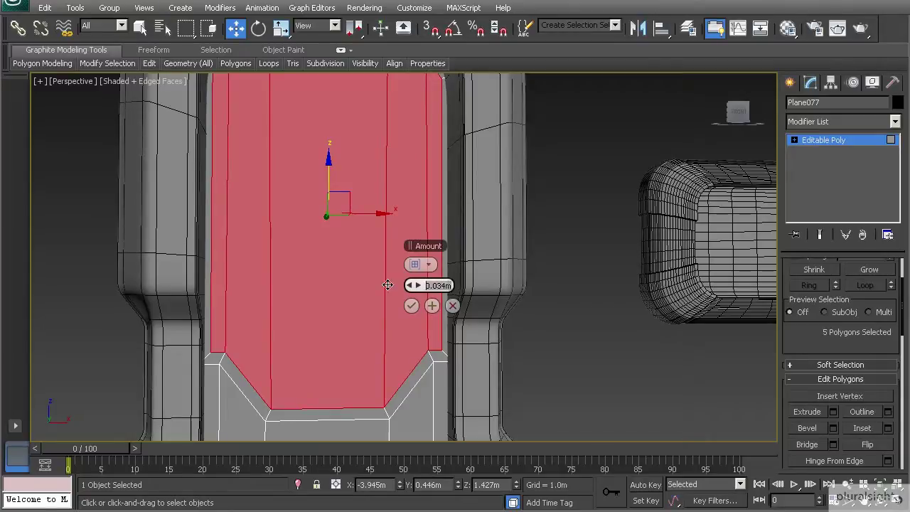
click(411, 306)
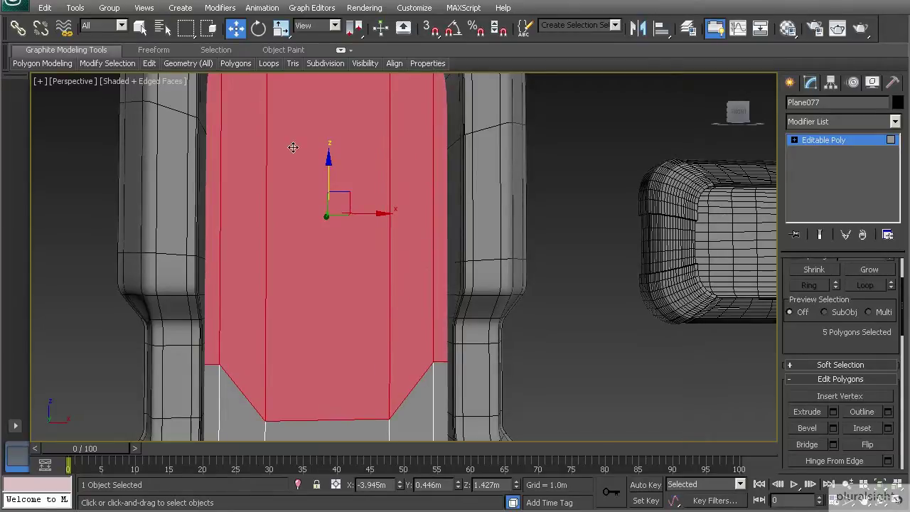
click(282, 30)
middle_drag(294, 210, 295, 183)
alt+middle_drag(317, 239, 327, 242)
drag(326, 243, 329, 247)
alt+middle_drag(328, 247, 508, 325)
Inset the upper polygons again by 0.0 m and scale them slightly inward to form a thin rim.
drag(796, 334, 789, 265)
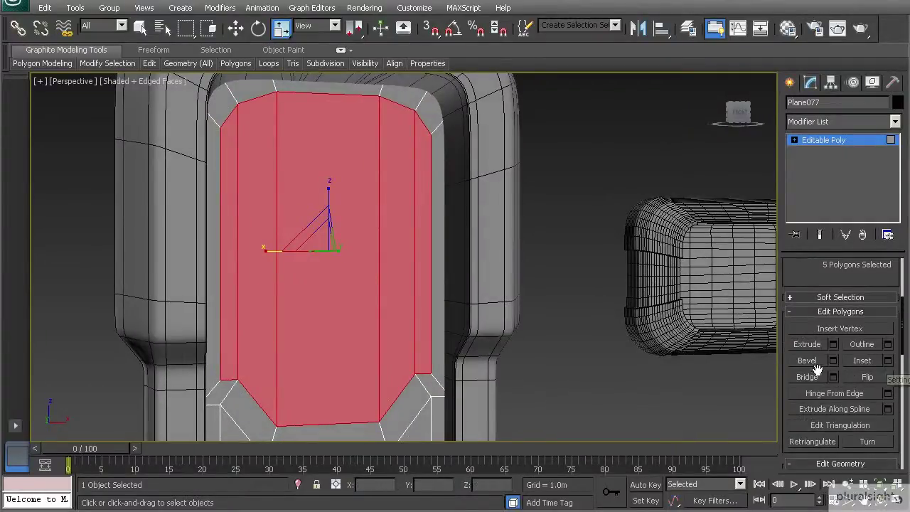
click(886, 362)
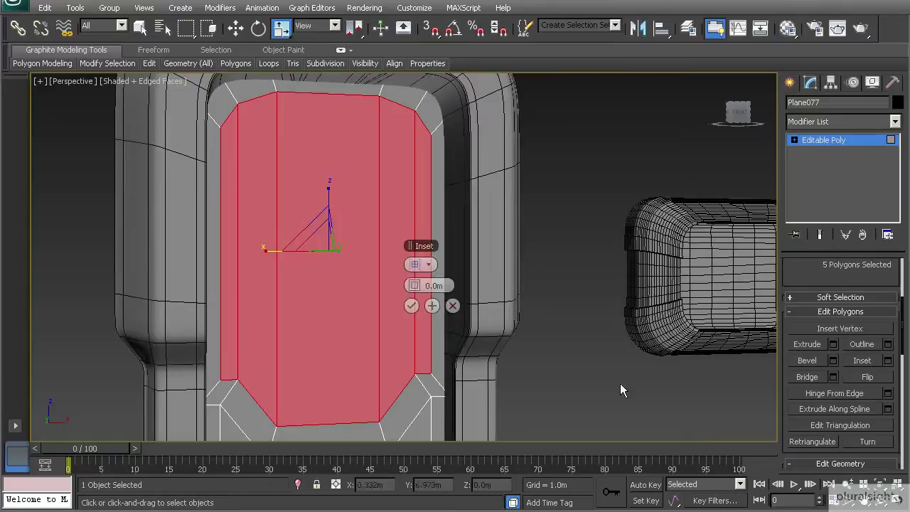
click(411, 306)
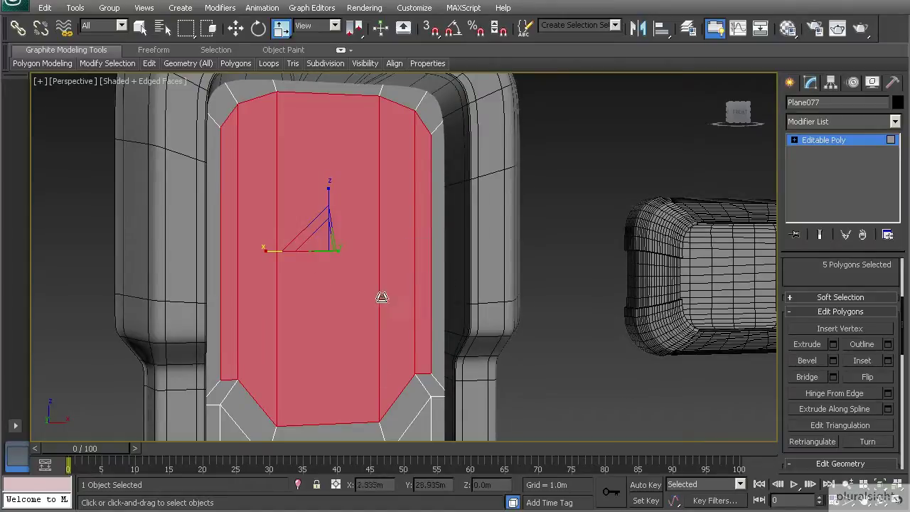
scroll(254, 248, up, 5)
alt+middle_drag(287, 276, 192, 129)
middle_drag(462, 318, 459, 239)
scroll(417, 317, down, 3)
alt+middle_drag(413, 316, 404, 304)
scroll(321, 309, up, 2)
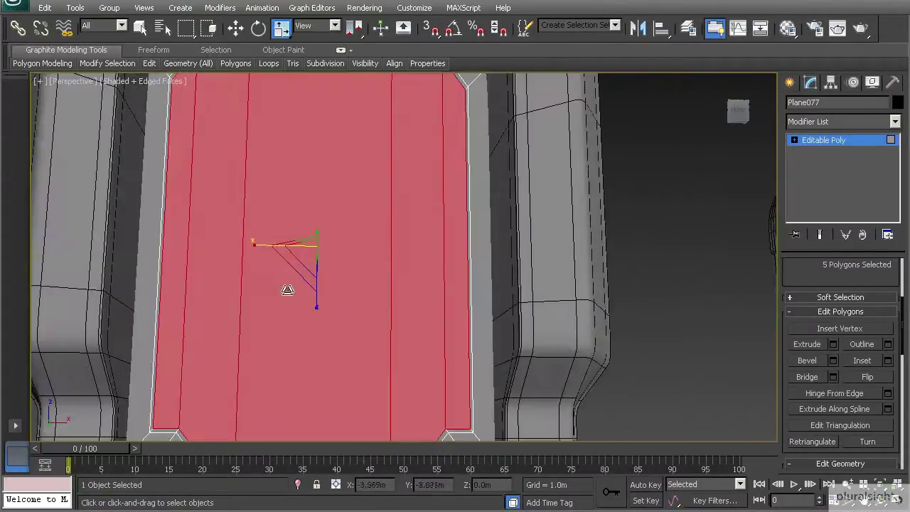
drag(258, 246, 255, 246)
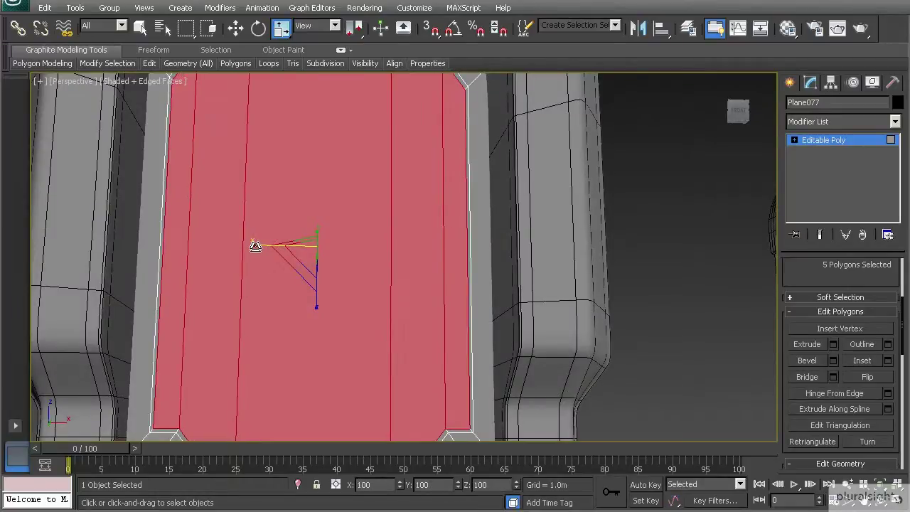
Bevel the inner upper polygons inward with a height of -0.025 m and an outline of -0.01 m.
alt+middle_drag(238, 258, 365, 289)
click(832, 361)
drag(407, 285, 351, 301)
alt+middle_drag(351, 301, 341, 318)
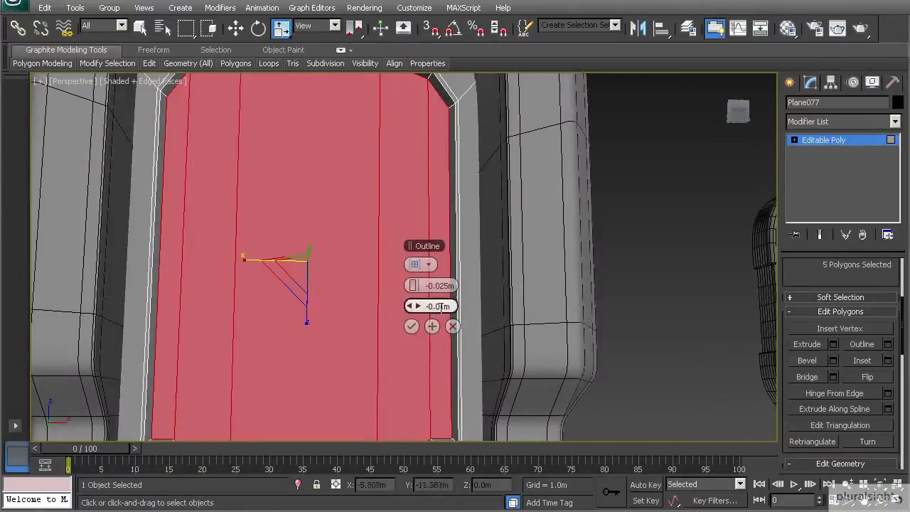
alt+middle_drag(334, 314, 416, 306)
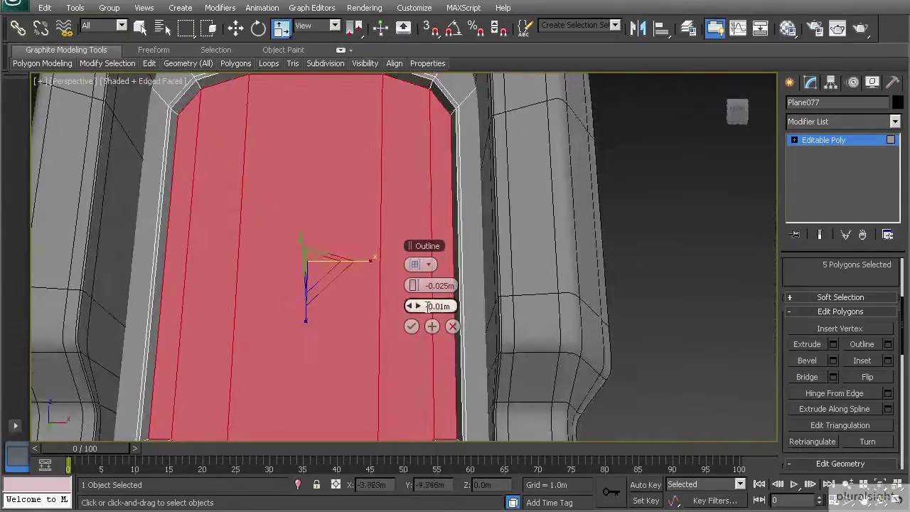
click(411, 326)
Inset the recessed polygons by 0.0 m and scale them slightly inward along X and Z.
alt+middle_drag(255, 188, 263, 263)
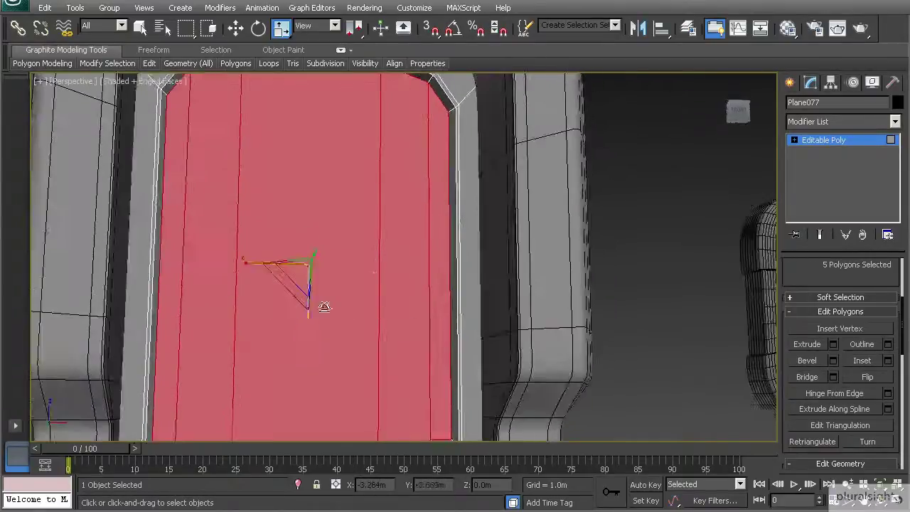
click(888, 360)
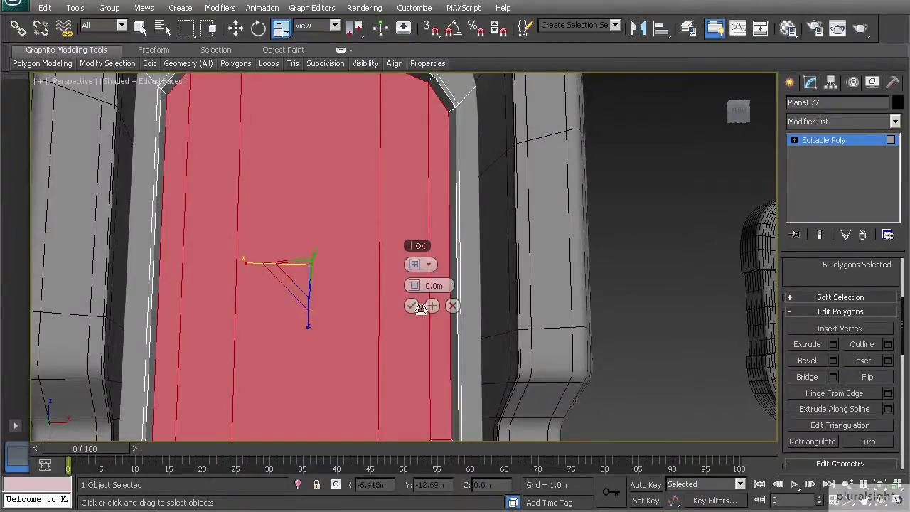
click(413, 306)
alt+middle_drag(412, 306, 267, 263)
middle_drag(268, 263, 299, 300)
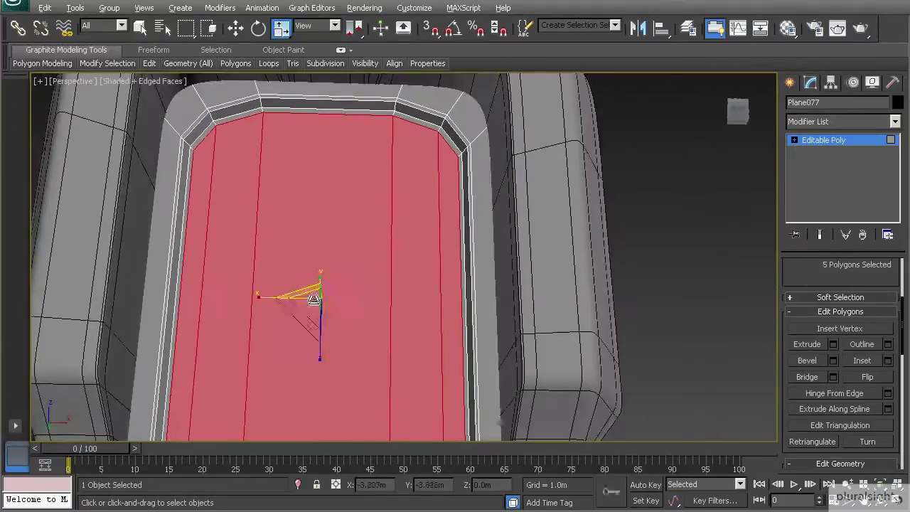
drag(263, 298, 263, 294)
alt+middle_drag(265, 290, 278, 297)
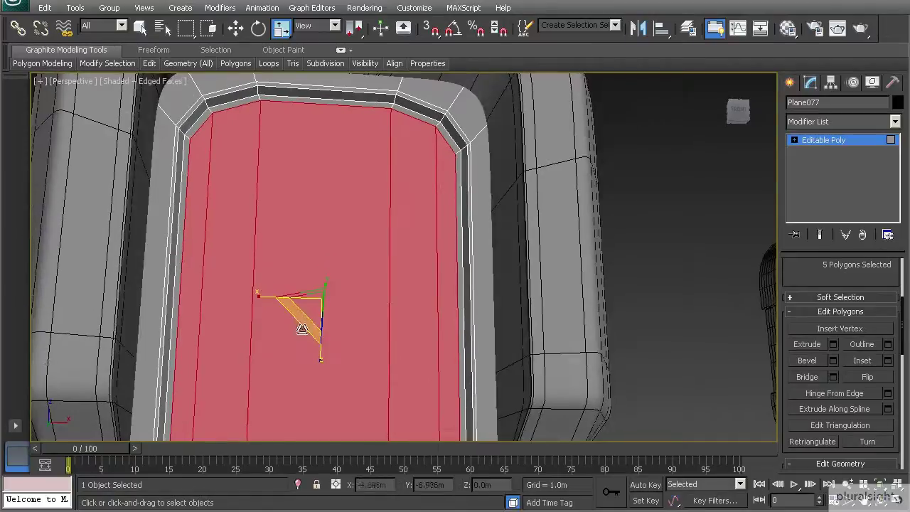
drag(322, 360, 320, 359)
Bevel the inner upper polygons outward with a height of 0.025 m and an outline of -0.01 m.
alt+middle_drag(263, 280, 232, 292)
alt+middle_drag(228, 132, 282, 283)
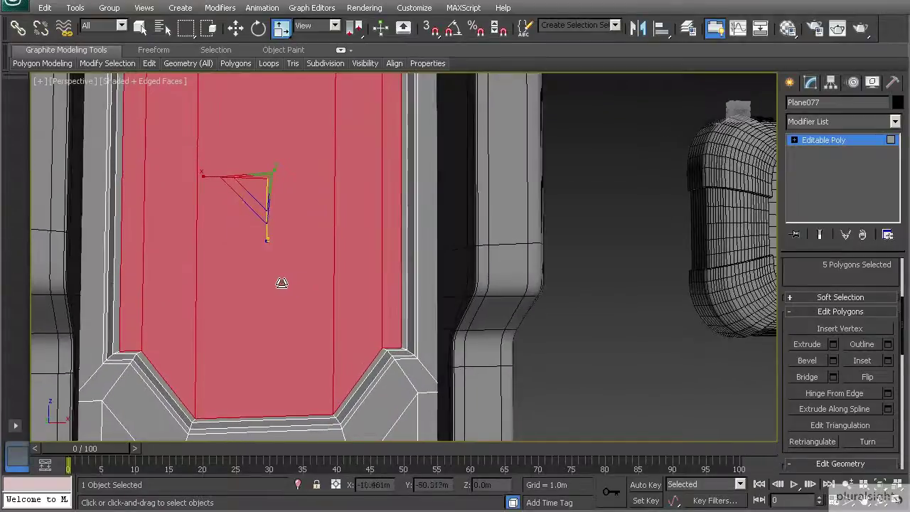
click(833, 362)
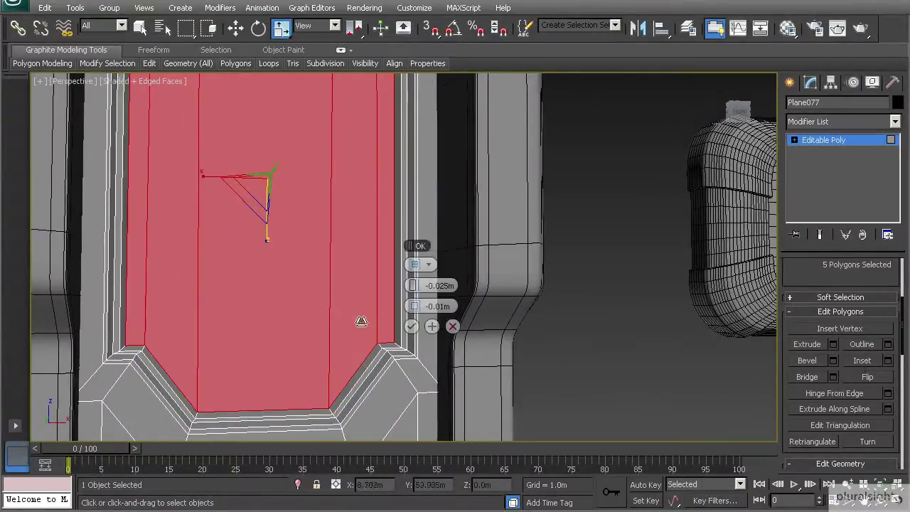
alt+middle_drag(363, 322, 399, 331)
drag(417, 285, 443, 288)
alt+middle_drag(360, 319, 306, 274)
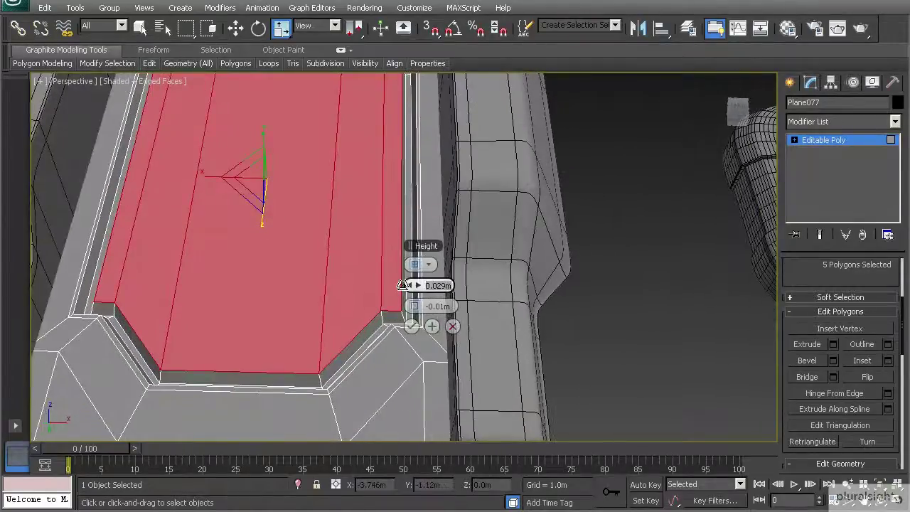
key(Return)
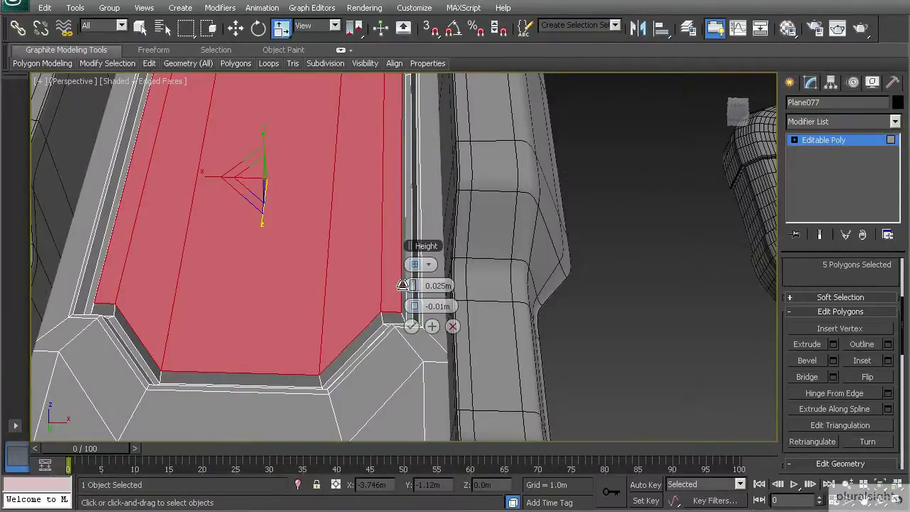
click(412, 327)
alt+middle_drag(412, 328, 306, 382)
click(506, 227)
Connect the vertical edges of the door's lower section with one segment, using a pinch of 0 and a slide of 0.
middle_drag(356, 211, 341, 303)
scroll(353, 289, up, 3)
scroll(354, 289, down, 3)
scroll(340, 303, down, 3)
middle_drag(339, 352, 315, 282)
click(315, 282)
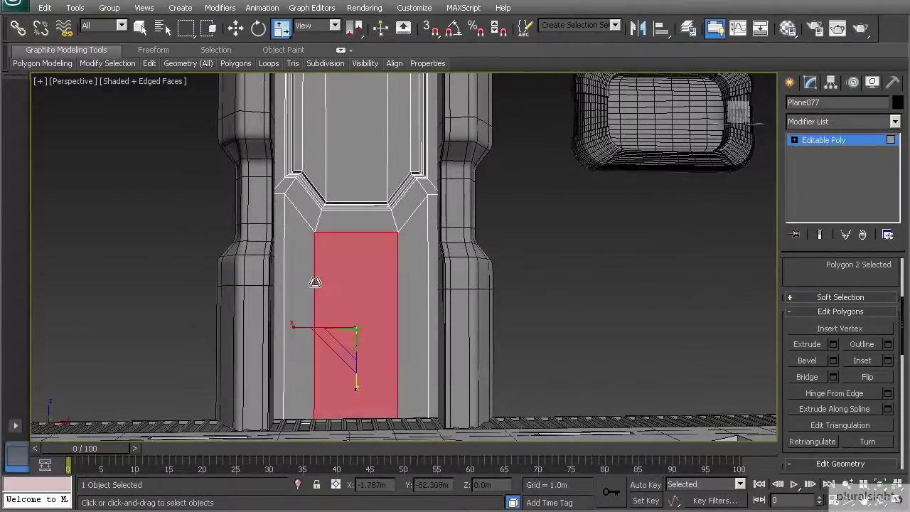
key(2)
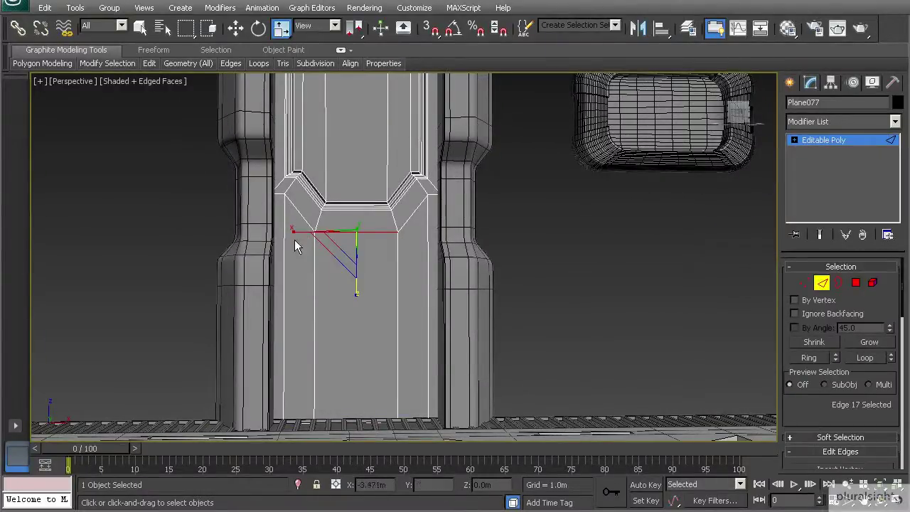
alt+middle_drag(329, 248, 317, 283)
click(315, 312)
shift+click(397, 315)
alt+middle_drag(461, 332, 388, 319)
scroll(843, 356, down, 3)
click(888, 448)
click(411, 265)
click(410, 265)
click(410, 265)
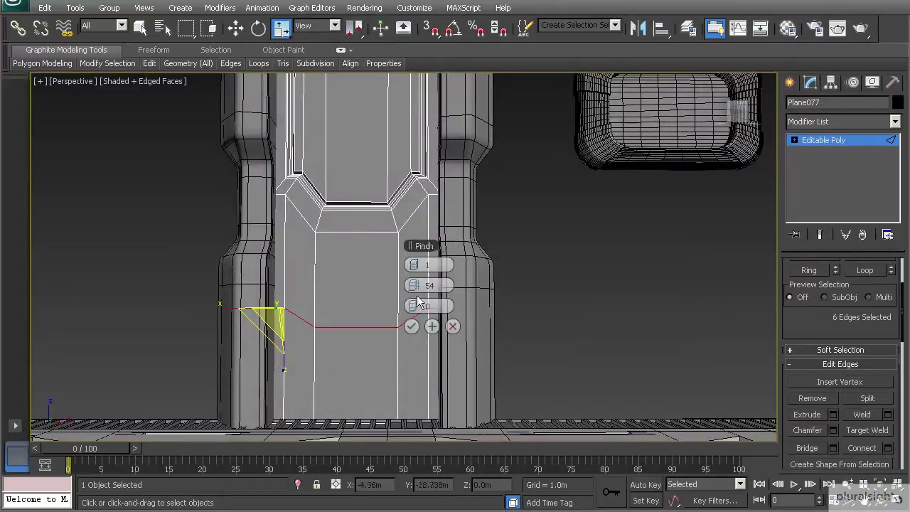
text(0)
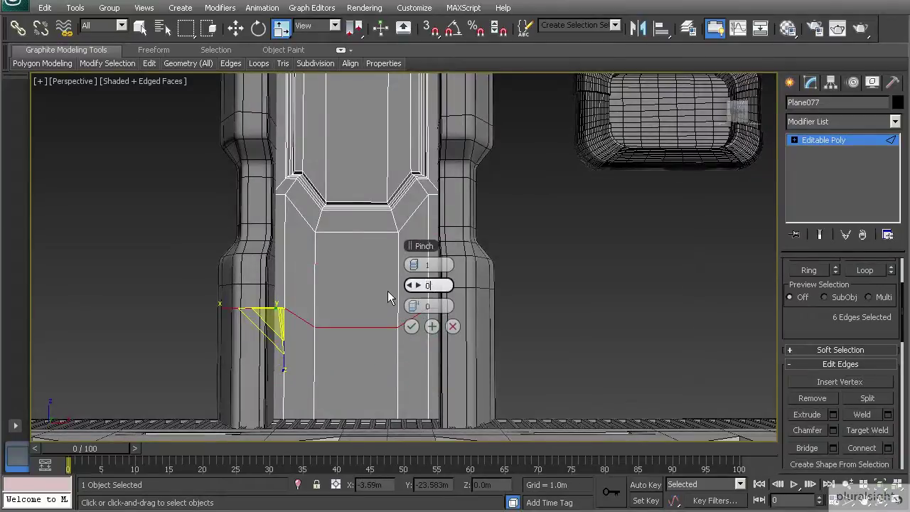
key(Return)
click(411, 326)
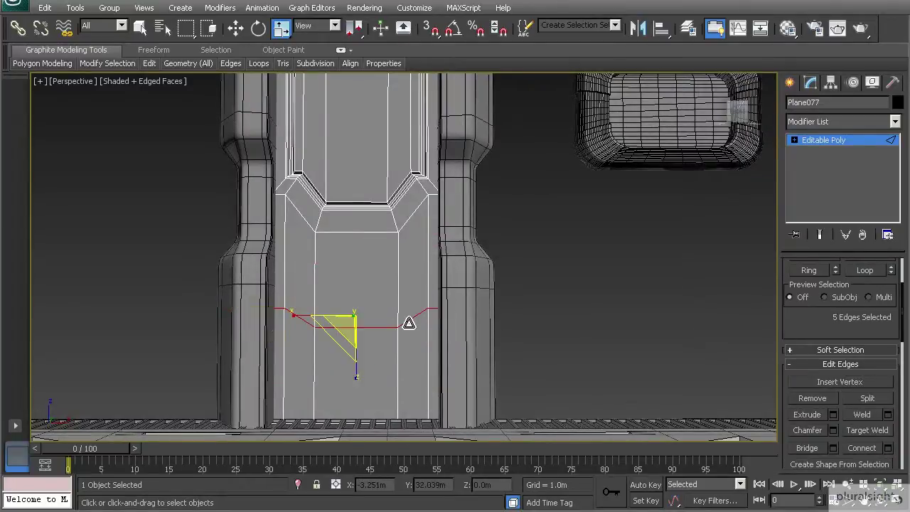
Flatten the new edge loop into a straight horizontal line by scaling it vertically.
alt+middle_drag(341, 323, 362, 343)
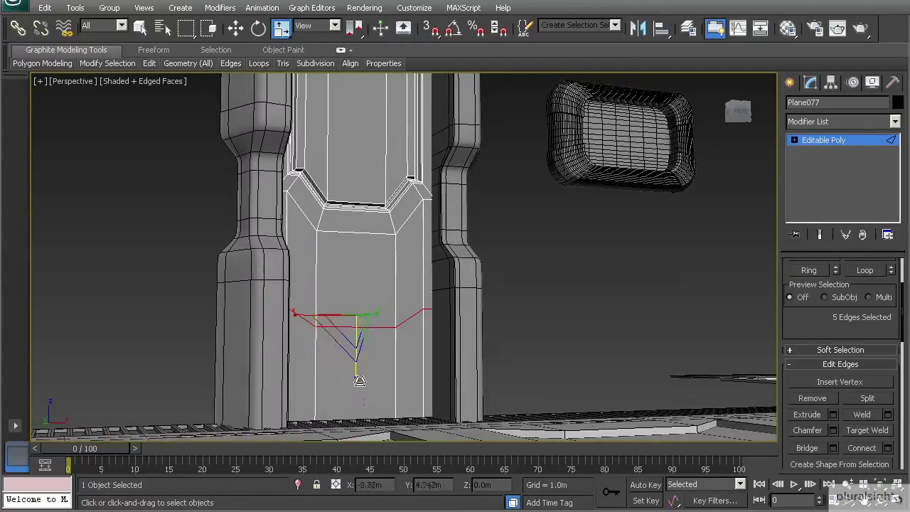
drag(362, 344, 341, 105)
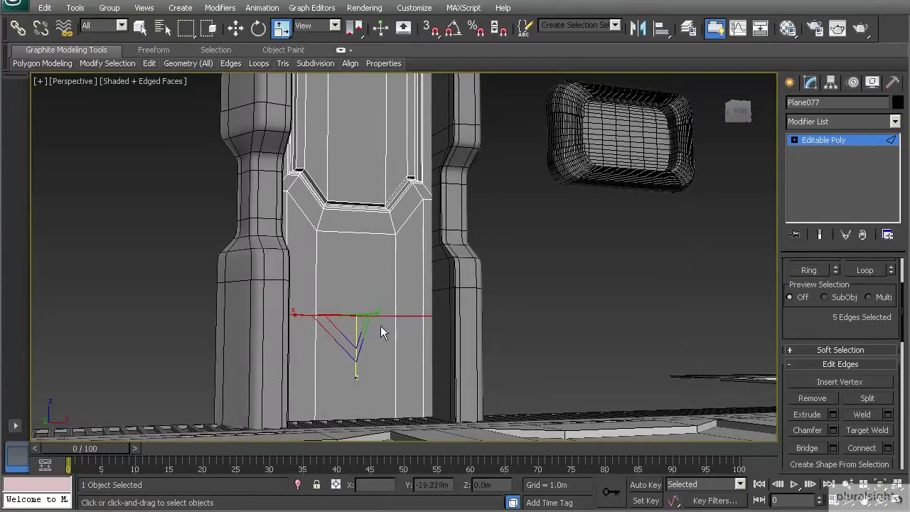
alt+middle_drag(361, 313, 318, 328)
scroll(318, 329, up, 5)
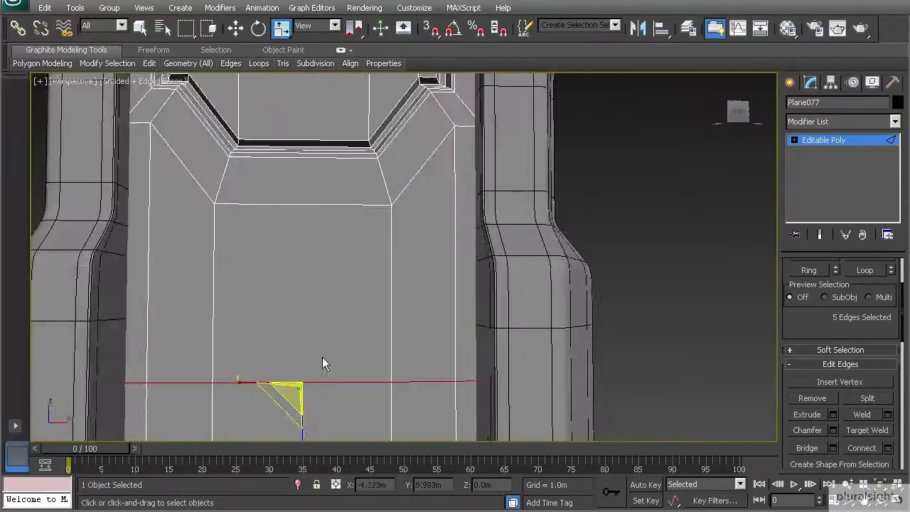
key(f)
scroll(403, 290, up, 4)
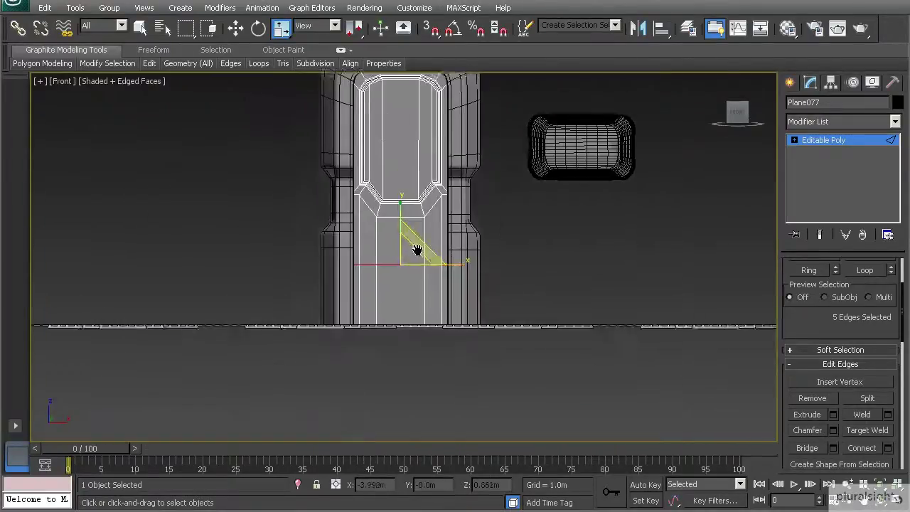
scroll(396, 260, up, 3)
middle_drag(380, 182, 381, 232)
drag(411, 176, 414, 468)
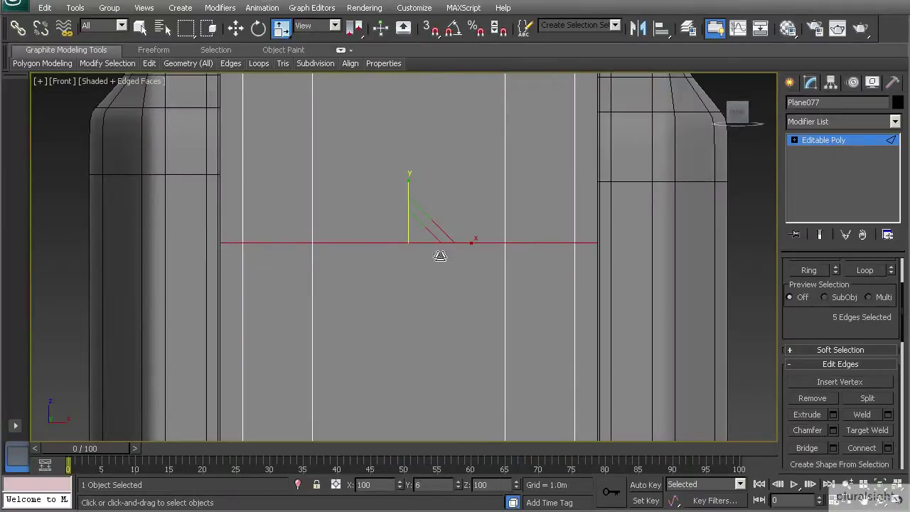
key(p)
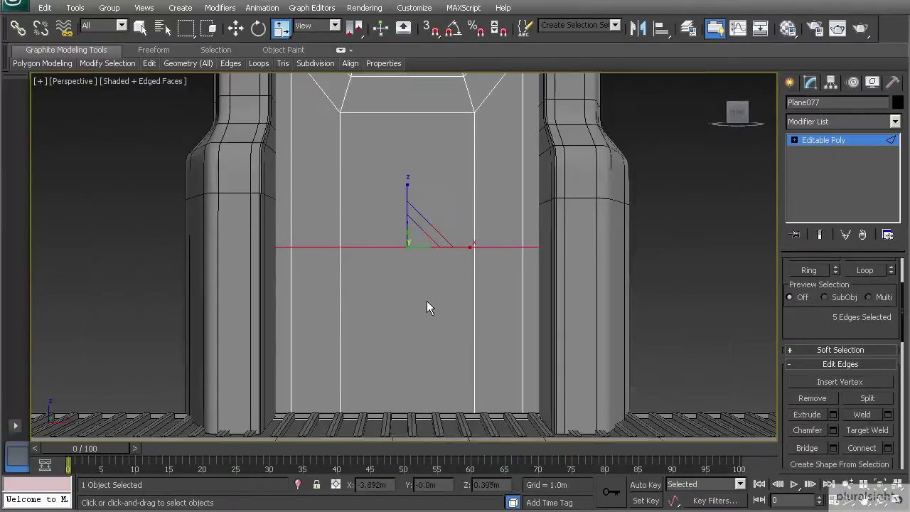
Raise the centre edge of the horizontal loop along Z to about 0.615 m, forming sloped corners.
scroll(426, 300, down, 4)
alt+middle_drag(389, 280, 413, 280)
scroll(413, 280, up, 3)
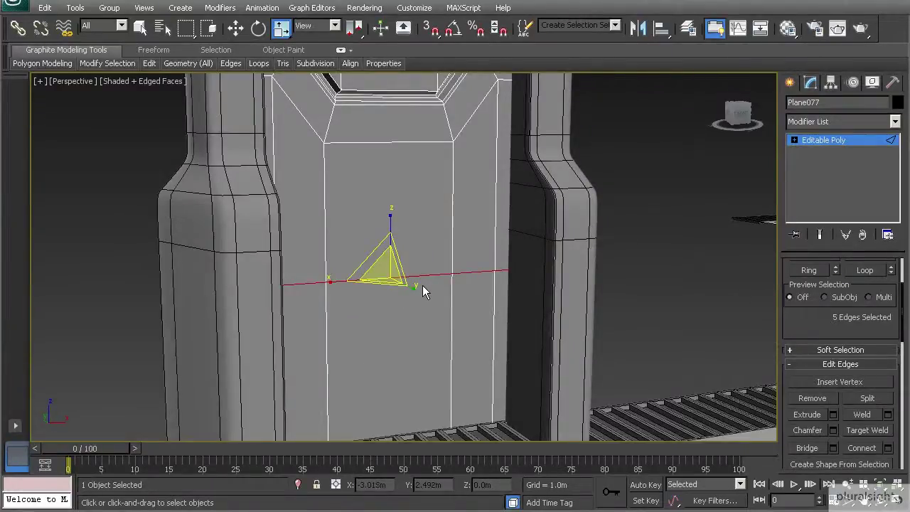
key(2)
key(2)
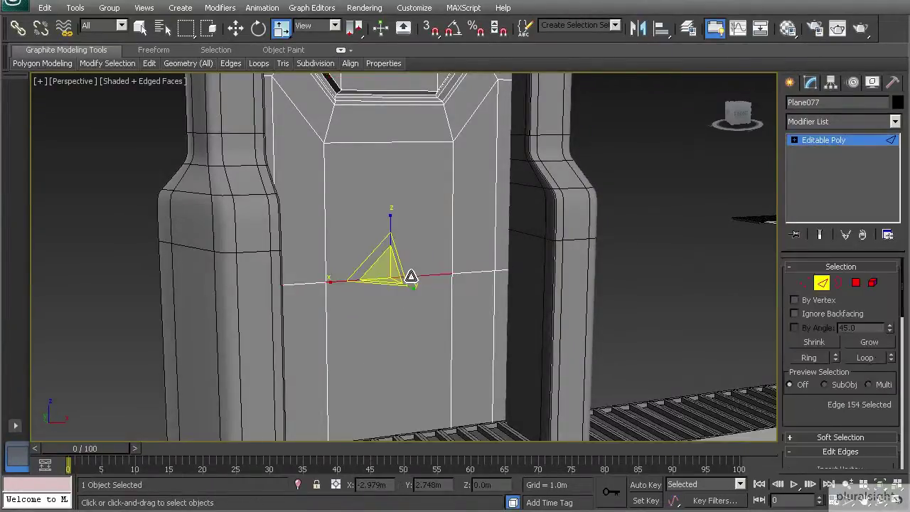
key(w)
drag(391, 242, 377, 186)
middle_drag(377, 186, 377, 234)
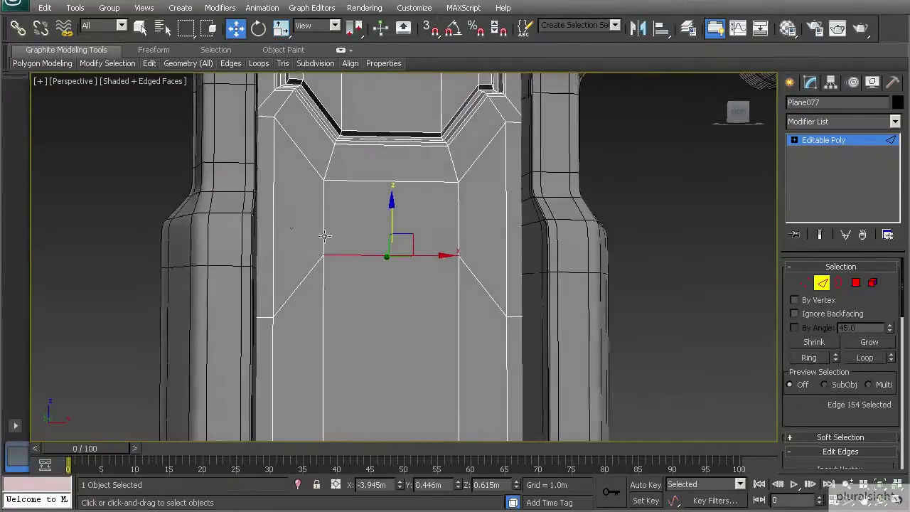
Select the whole five-edge loop and move it up closer to the upper section.
scroll(480, 336, down, 5)
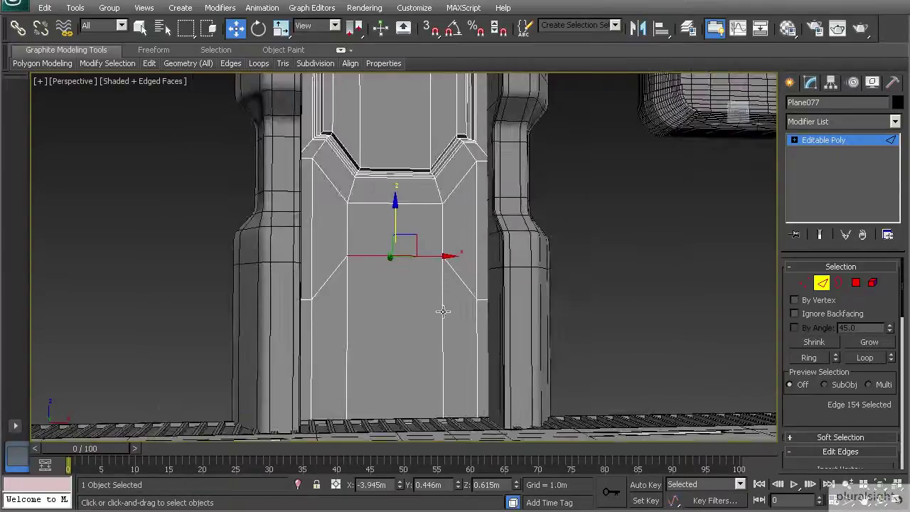
scroll(390, 258, up, 3)
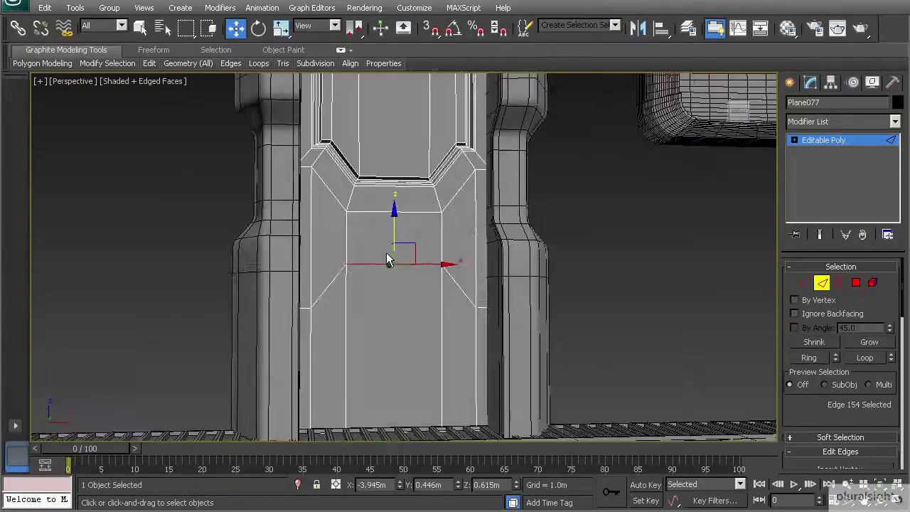
double_click(324, 289)
drag(394, 251, 395, 231)
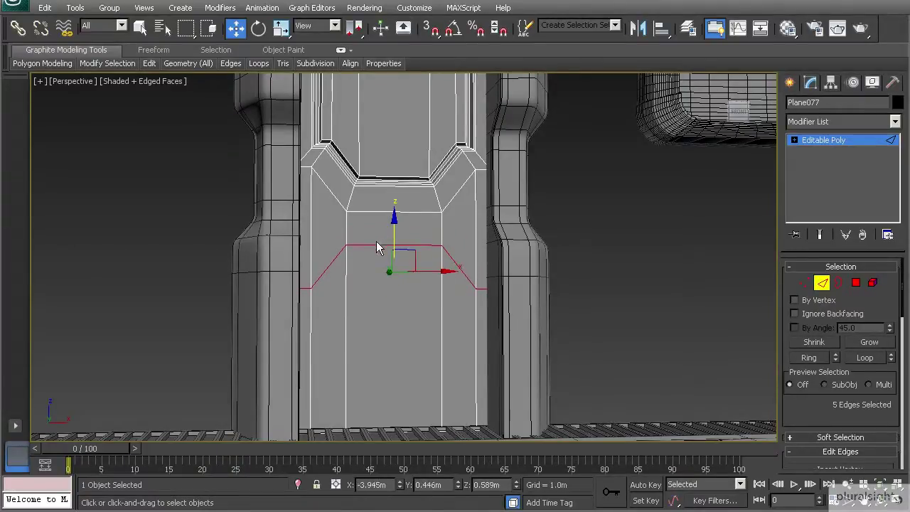
Raise the loop's two outer edges and lower its centre edge slightly to make the corner slopes shallower.
click(483, 290)
ctrl+click(309, 293)
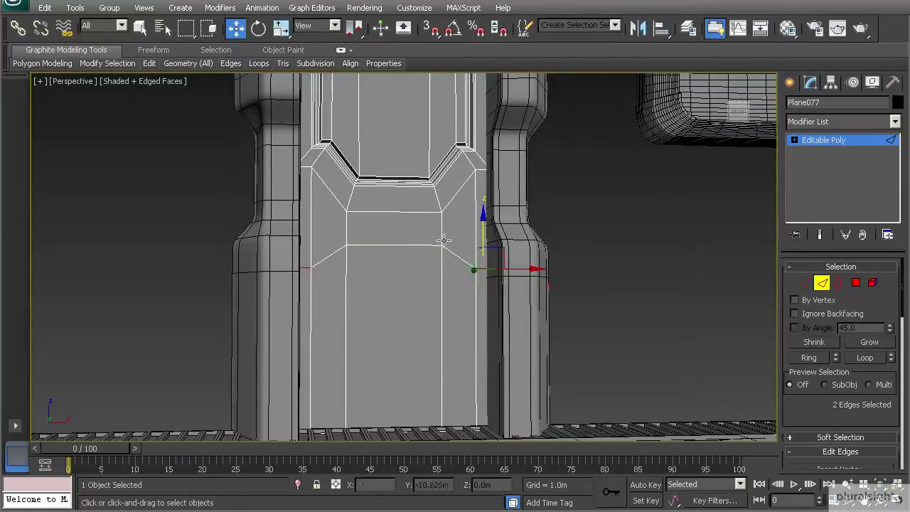
scroll(452, 256, up, 4)
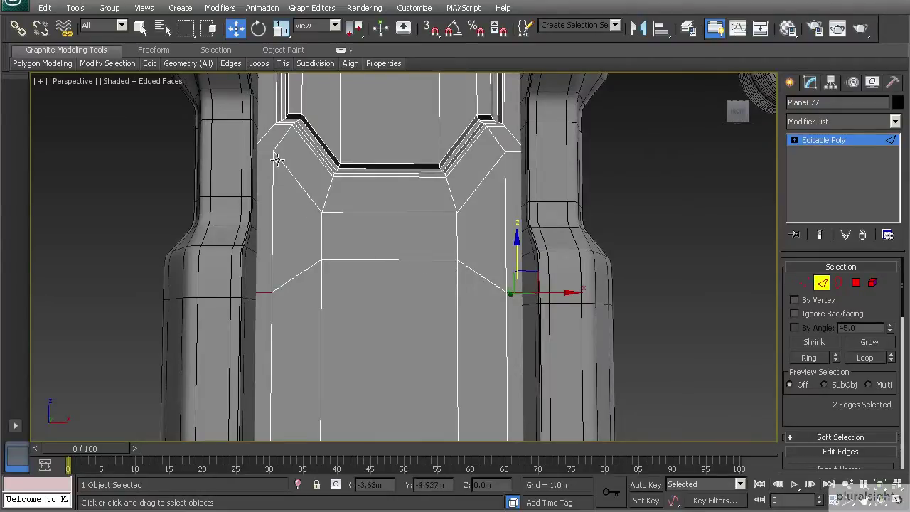
mouse_move(317, 209)
alt+middle_down()
mouse_move(343, 211)
mouse_move(333, 214)
alt+middle_up()
drag(512, 252, 445, 276)
click(407, 259)
drag(390, 224, 389, 240)
Inset the three lower polygons between the side strips and scale them slightly inward to leave a narrow border.
alt+middle_drag(419, 250, 403, 262)
scroll(347, 274, down, 1)
scroll(357, 247, down, 1)
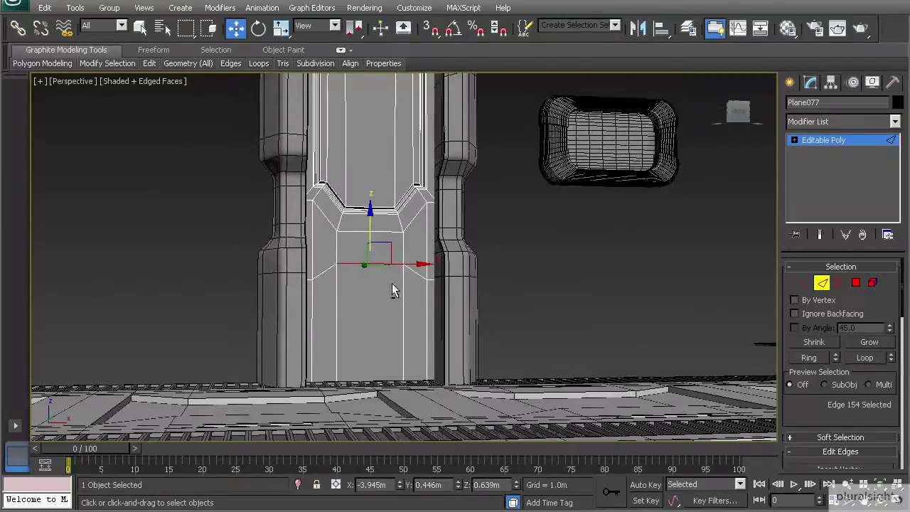
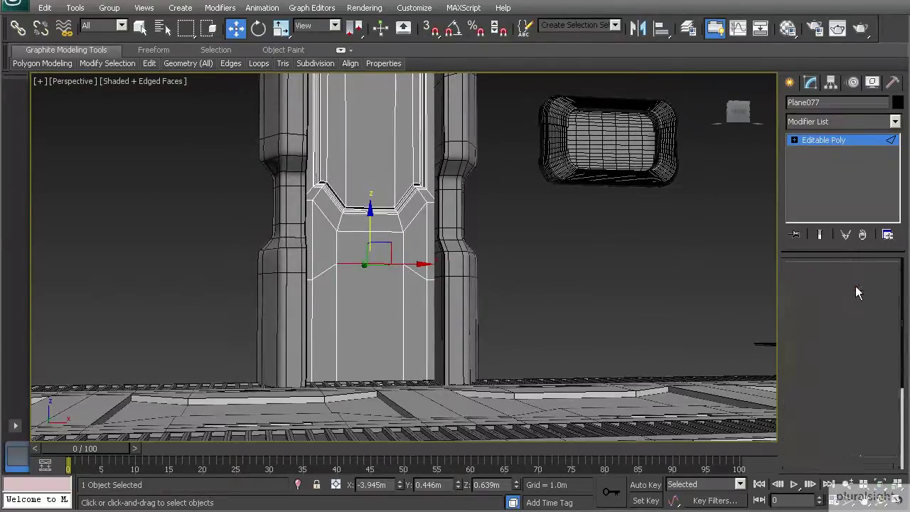
click(323, 334)
ctrl+click(373, 315)
ctrl+click(419, 313)
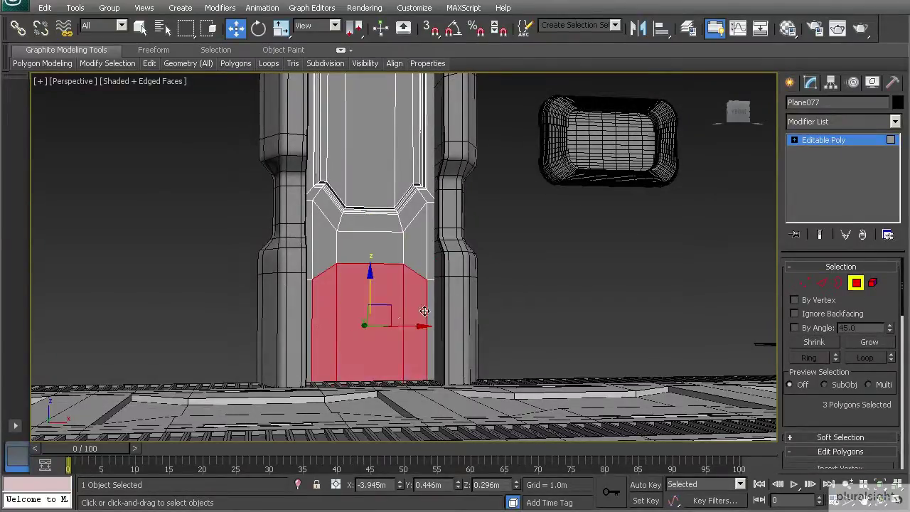
scroll(438, 334, up, 4)
scroll(802, 420, down, 3)
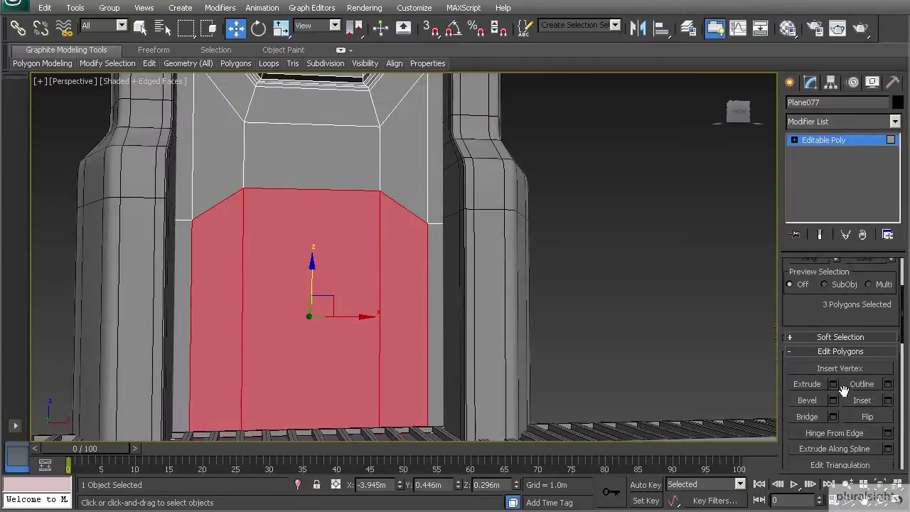
click(888, 401)
click(415, 309)
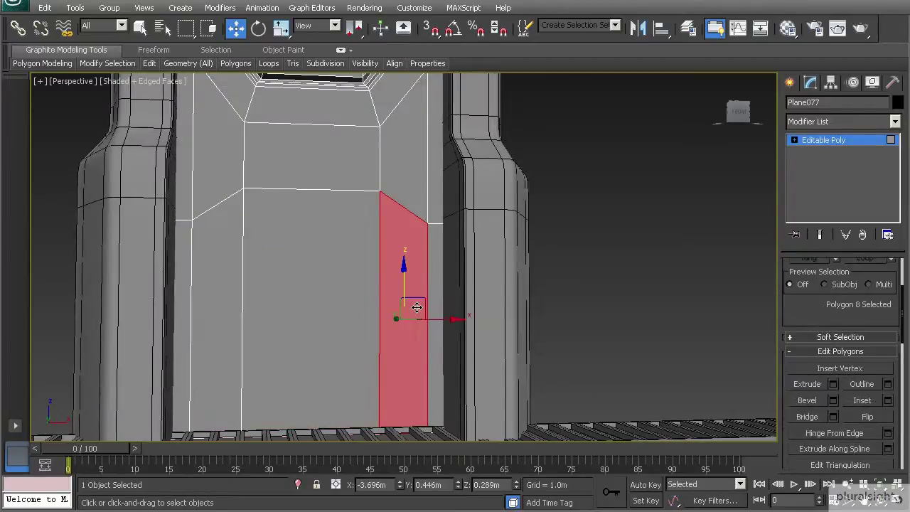
shift+click(325, 319)
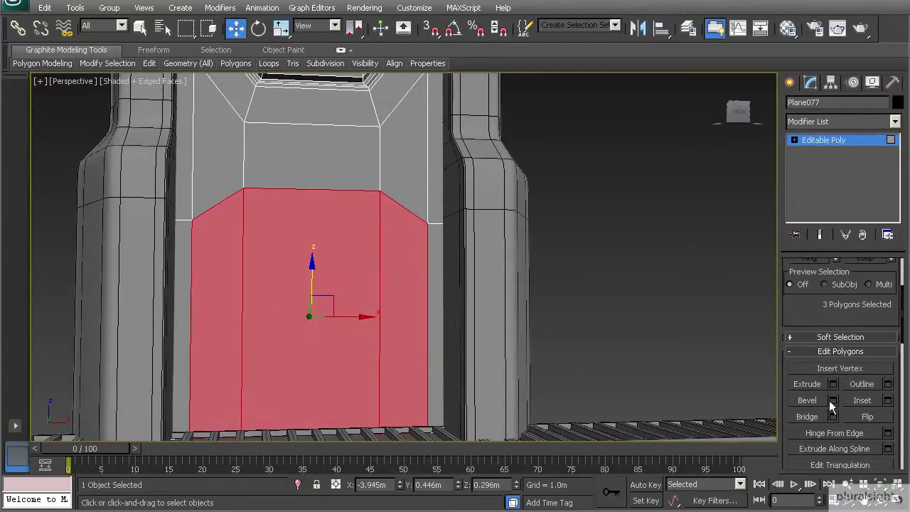
click(888, 401)
click(412, 307)
key(r)
drag(295, 325, 301, 332)
Bevel the lower inset polygons inward with a height of -0.025 m and an outline of -0.01 m.
alt+middle_drag(299, 333, 329, 337)
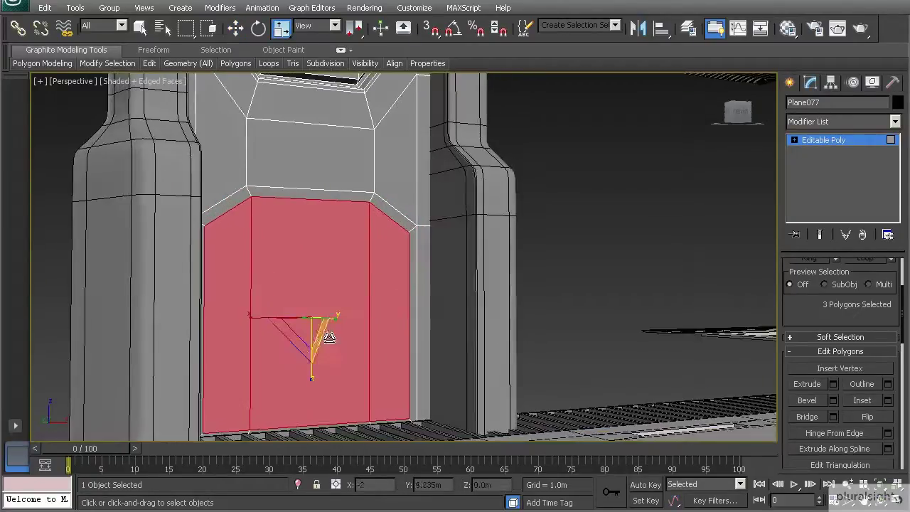
click(834, 400)
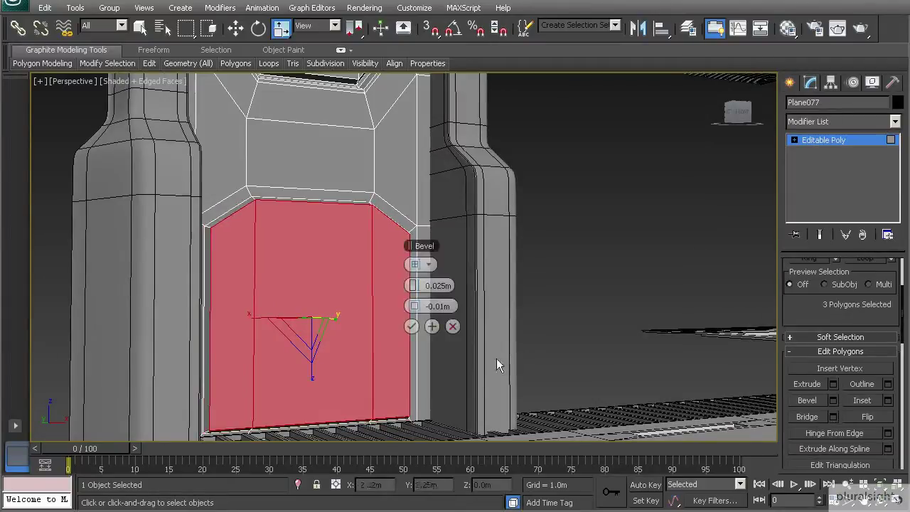
drag(411, 287, 409, 298)
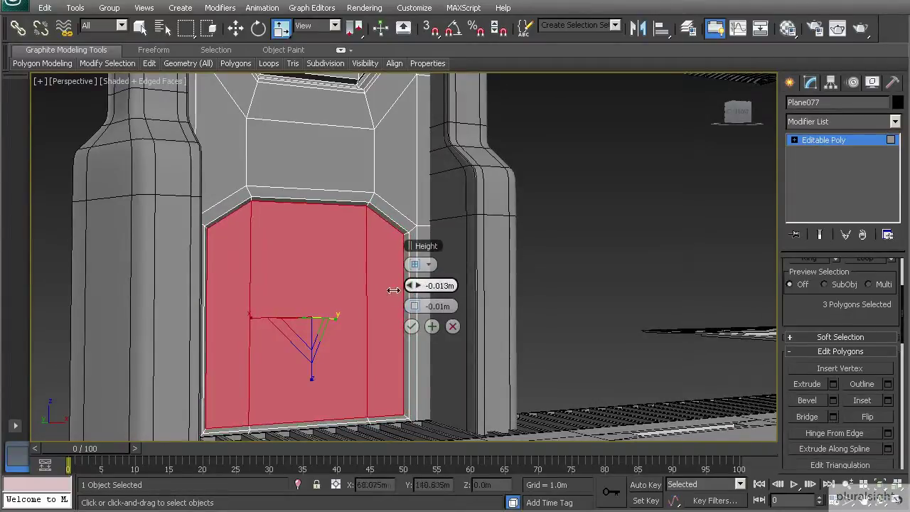
text(-0.25)
key(Return)
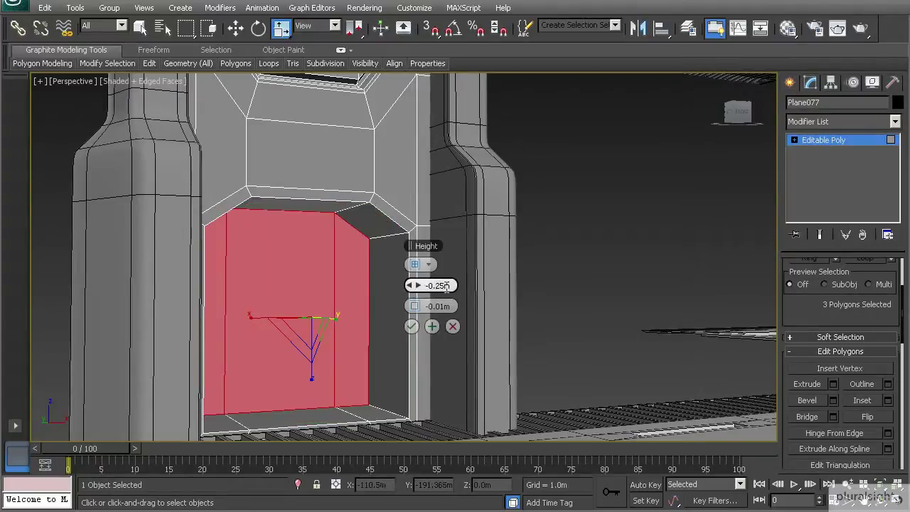
text(-0.025)
key(Return)
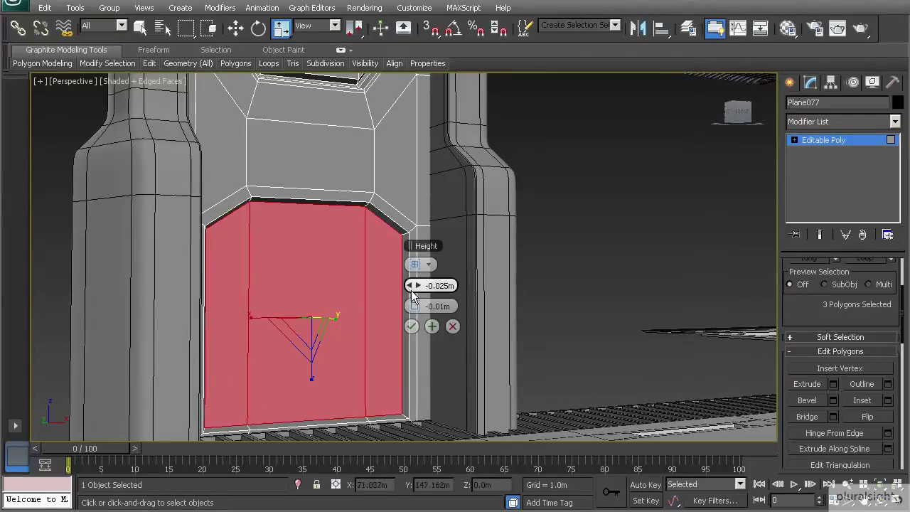
click(412, 326)
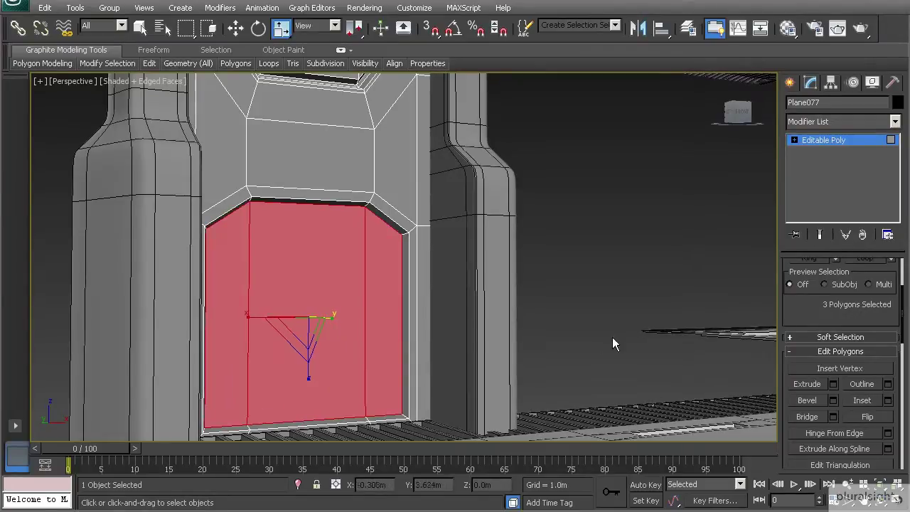
Inset the three lower recessed polygons again and scale them uniformly to about 97% for a narrow inner border.
click(887, 401)
click(412, 306)
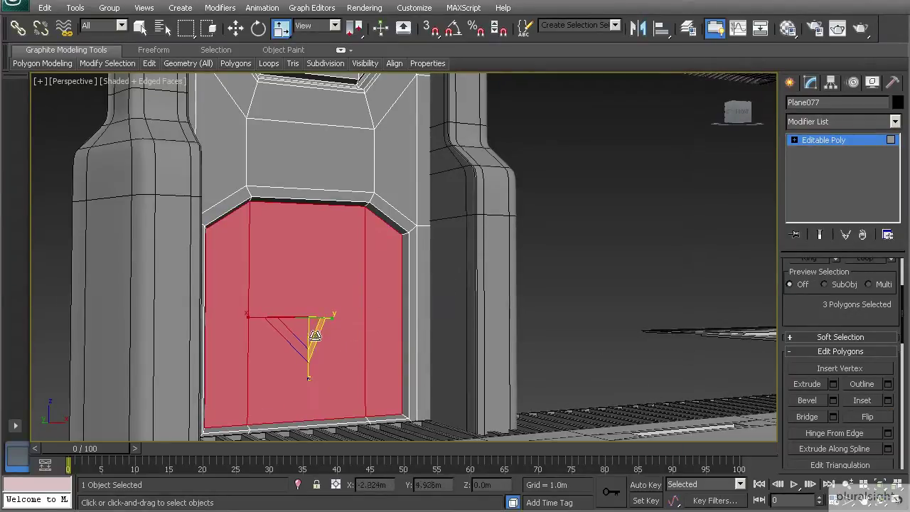
drag(299, 327, 303, 331)
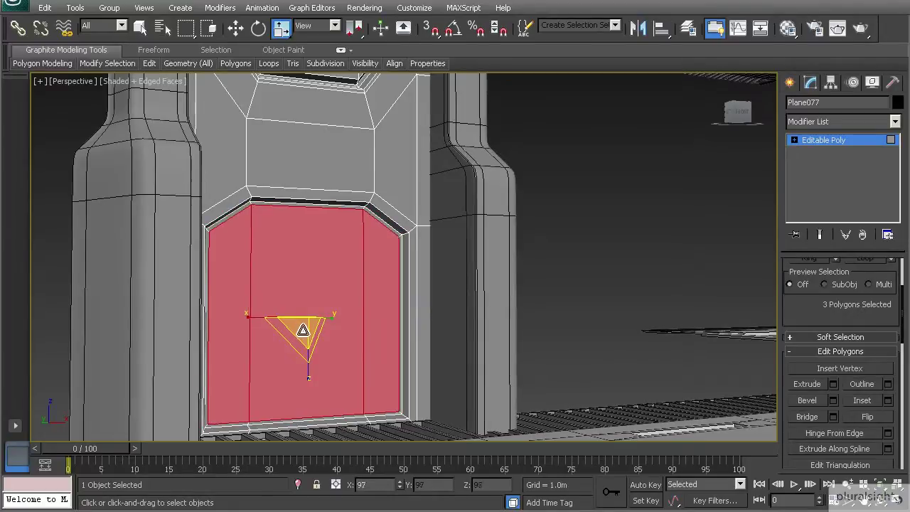
Bevel the three inner lower polygons outward with a height of 0.025 m and an outline of -0.01 m.
click(833, 400)
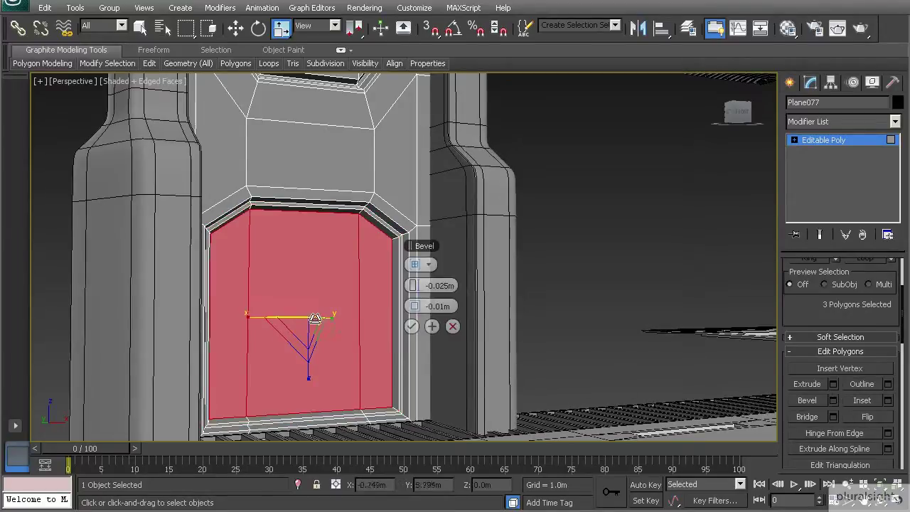
text(.025)
key(Return)
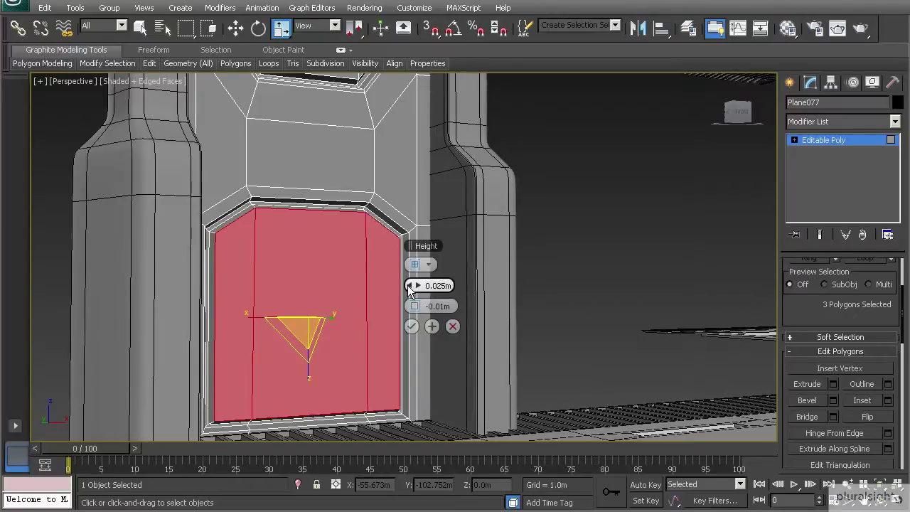
click(412, 326)
alt+middle_drag(378, 318, 327, 292)
scroll(387, 303, down, 8)
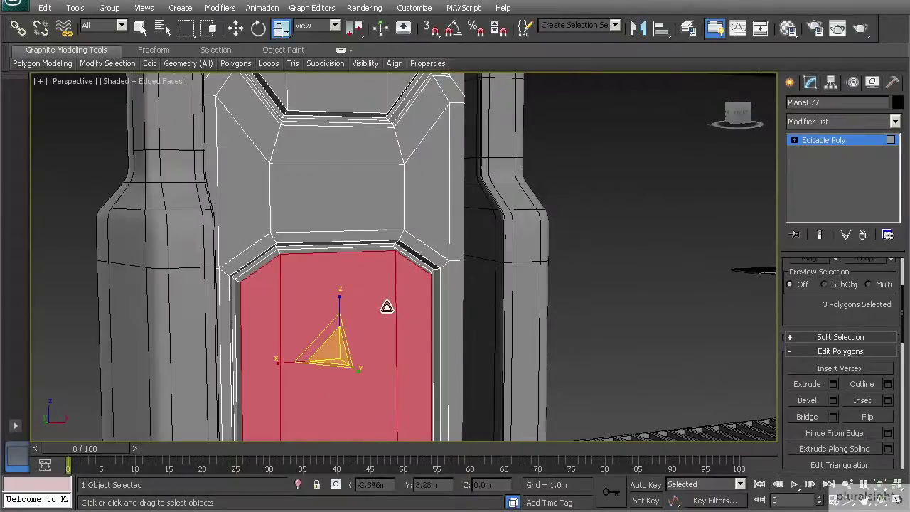
Leave polygon editing, deselect the door and examine the whole panel inside its frame.
click(839, 141)
click(672, 226)
alt+middle_drag(560, 262, 503, 267)
scroll(405, 311, down, 2)
mouse_move(405, 311)
alt+middle_down()
mouse_move(412, 311)
mouse_move(374, 309)
mouse_move(392, 306)
alt+middle_up()
scroll(374, 309, down, 2)
scroll(392, 304, up, 3)
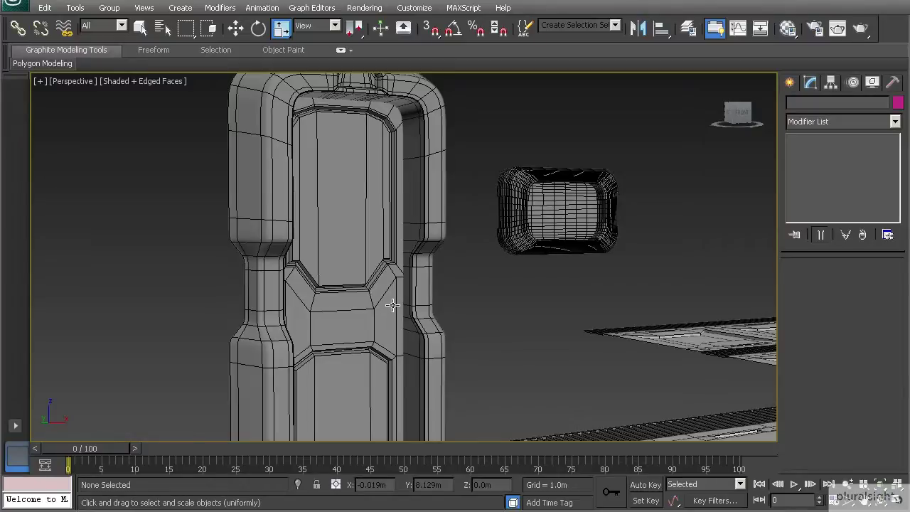
Select the angled edge loop between the door's upper and lower sections and split the mesh along it.
alt+middle_drag(377, 278, 378, 309)
click(378, 309)
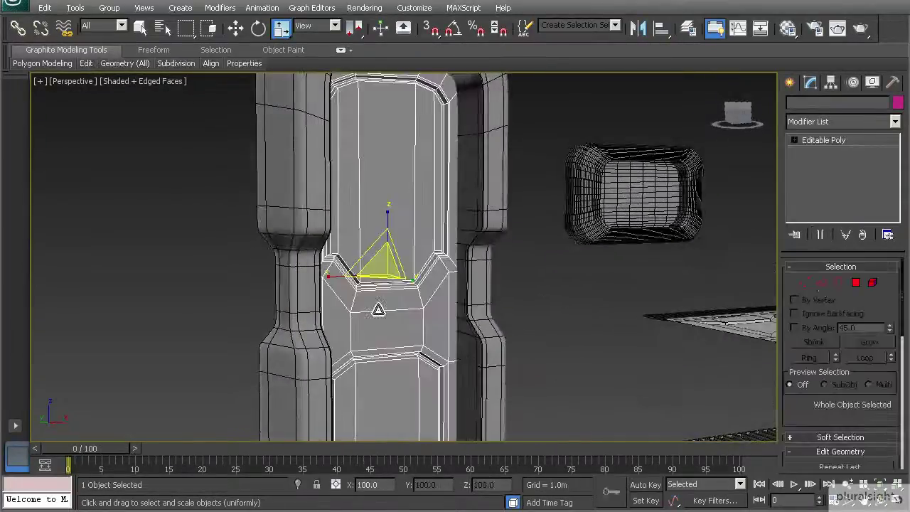
click(821, 282)
double_click(376, 311)
alt+middle_drag(376, 311, 366, 309)
alt+middle_drag(458, 282, 464, 286)
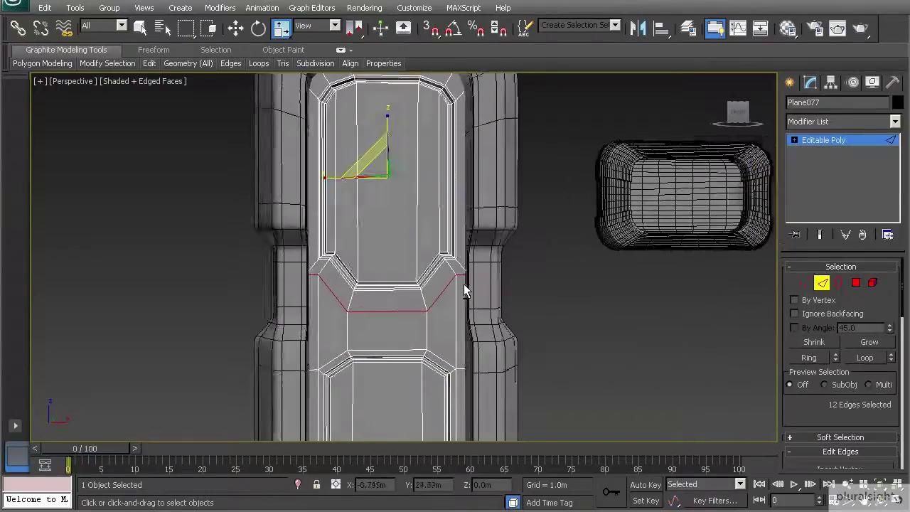
scroll(464, 290, up, 2)
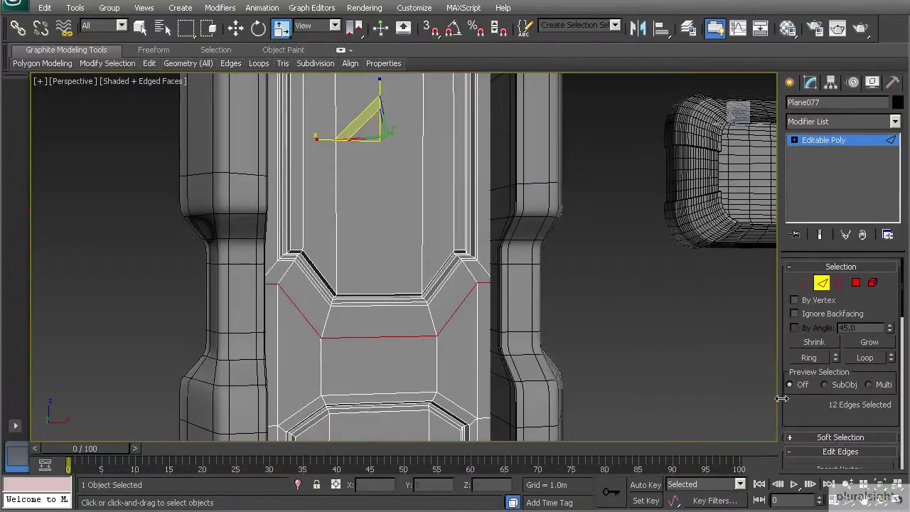
scroll(819, 352, down, 5)
click(866, 357)
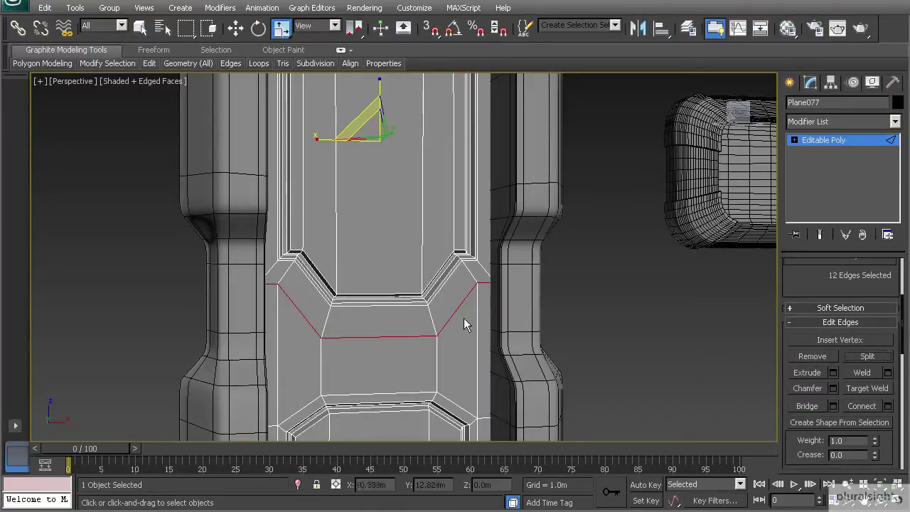
Select the door's upper and lower elements in turn to check where the mesh separates.
click(378, 353)
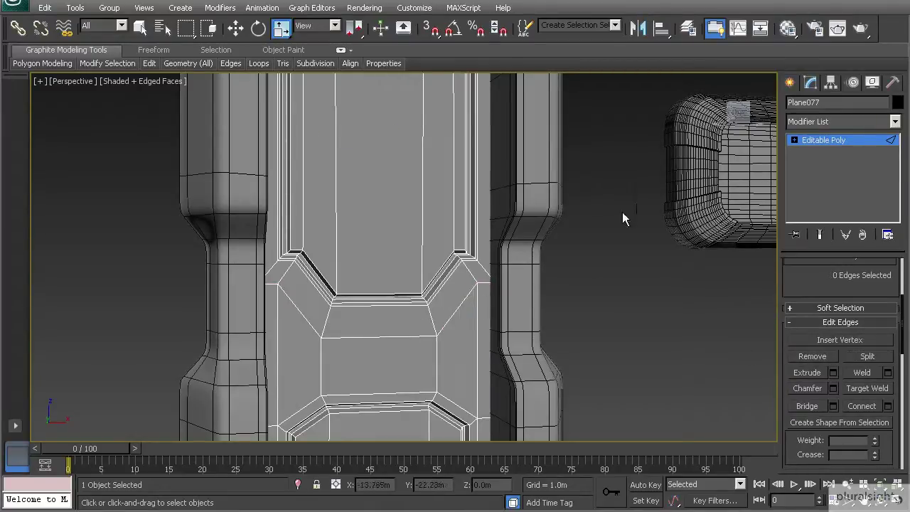
key(5)
click(358, 203)
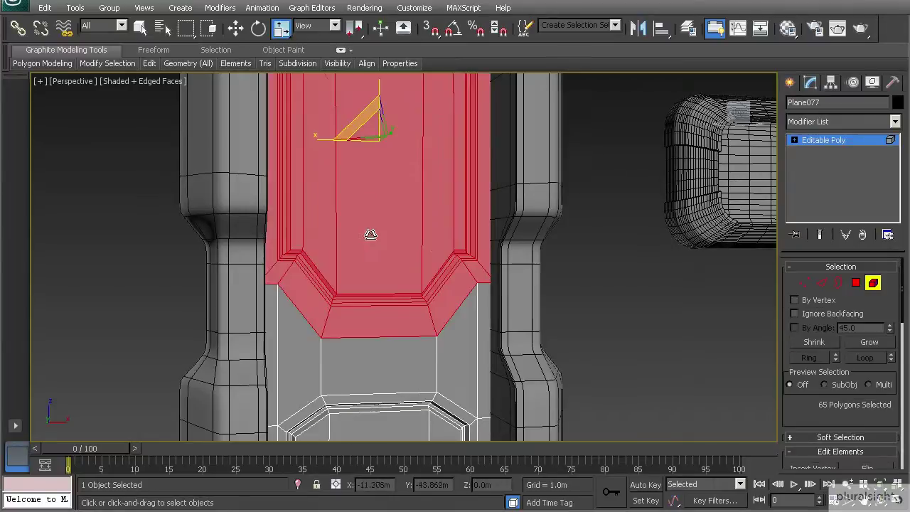
scroll(370, 234, down, 2)
scroll(384, 278, down, 2)
scroll(378, 266, up, 3)
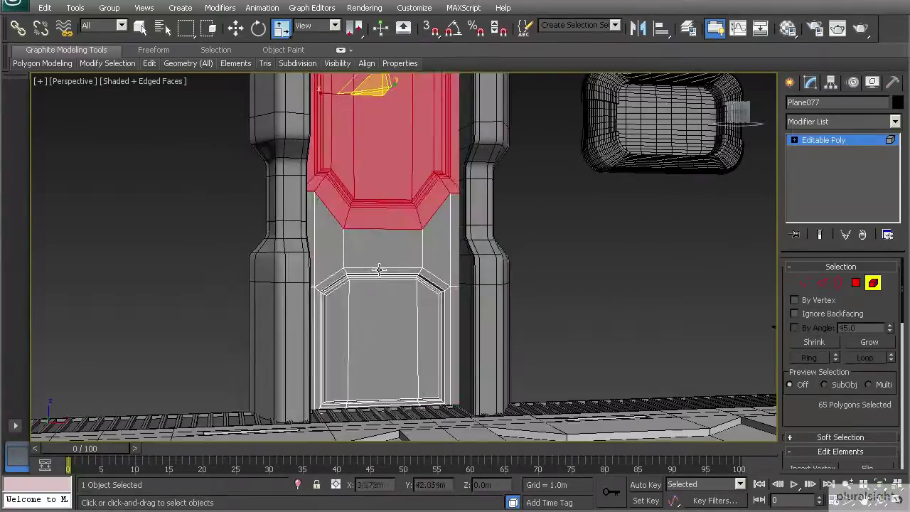
click(366, 260)
middle_drag(365, 239, 356, 301)
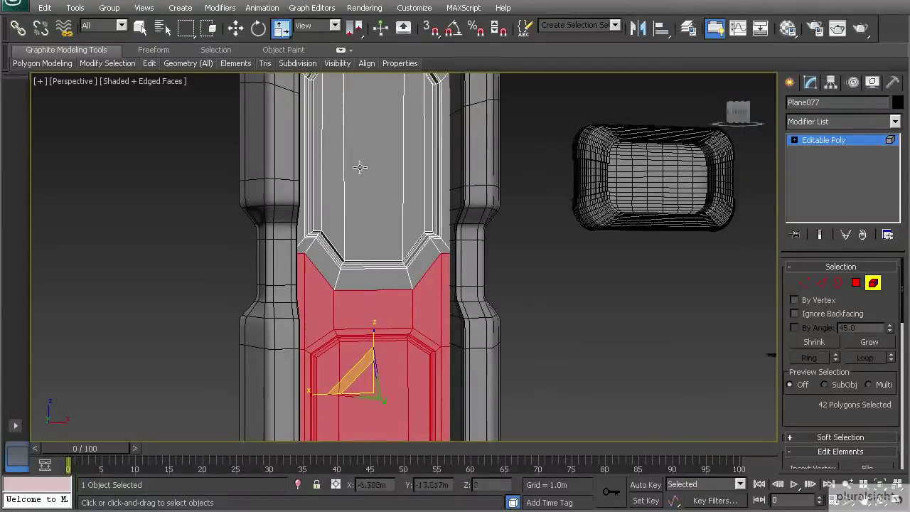
middle_drag(367, 195, 363, 224)
Try moving the door's upper element upward to test the split, and undo the move.
key(w)
click(363, 222)
drag(371, 147, 372, 121)
key(ctrl+z)
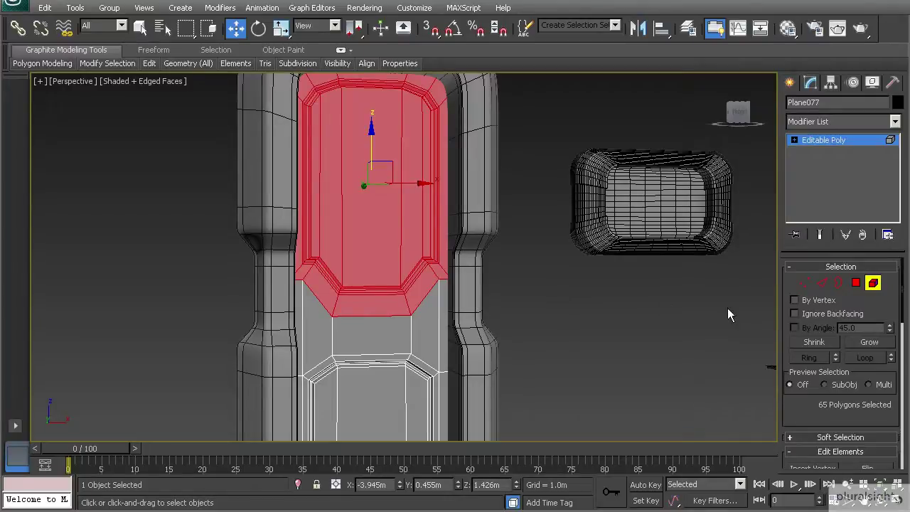
Detach the door's upper element as a separate object named Door_Top.
click(873, 283)
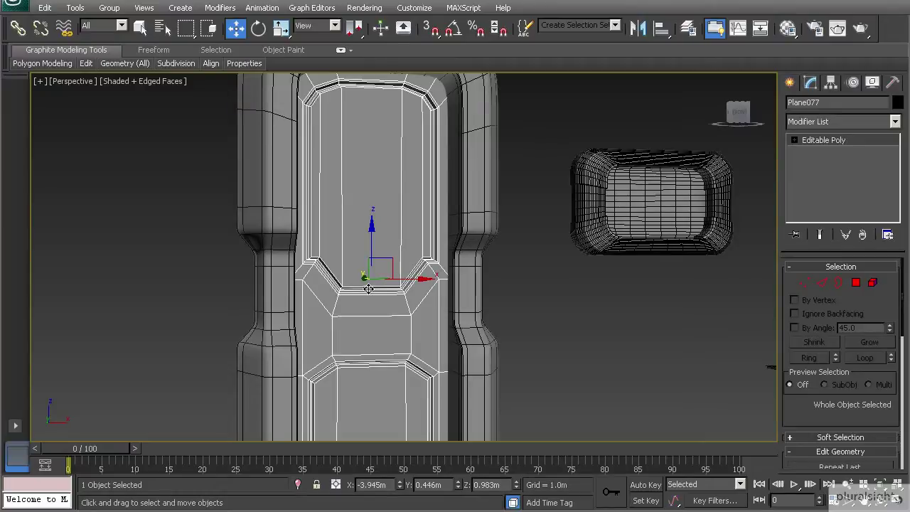
click(872, 282)
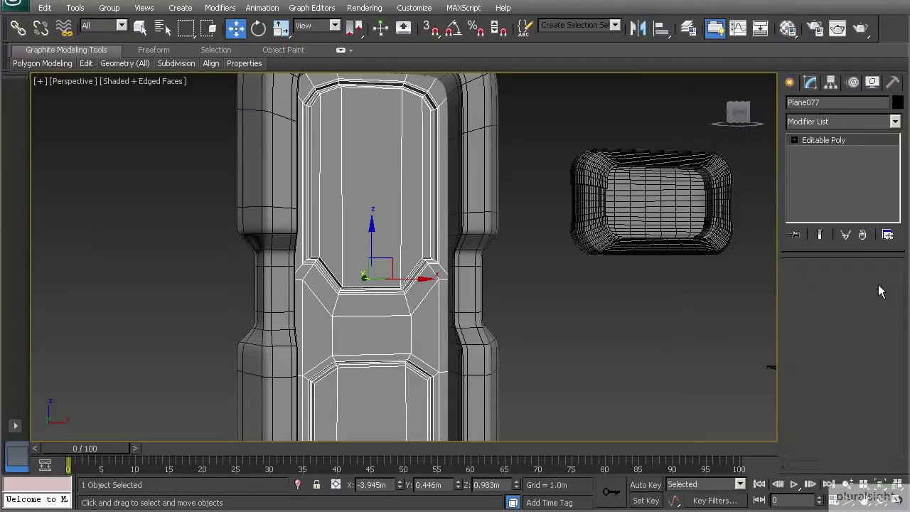
click(410, 217)
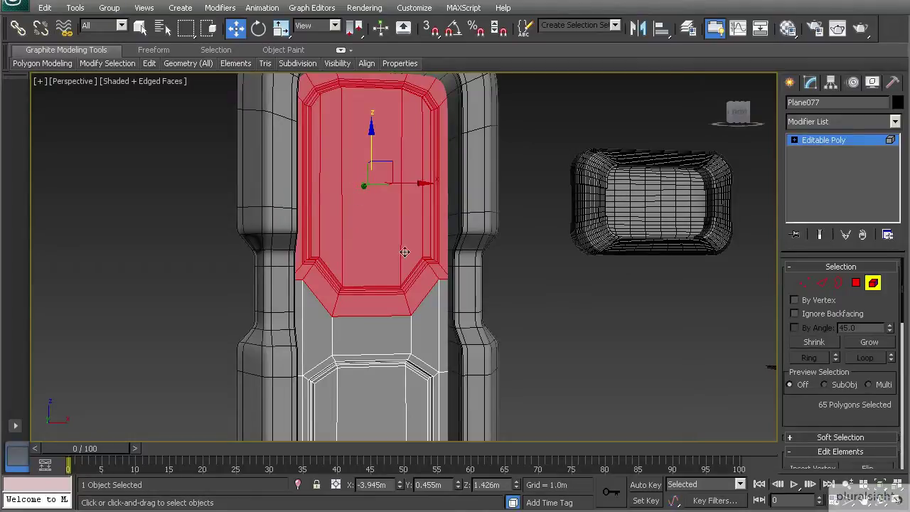
scroll(844, 409, down, 10)
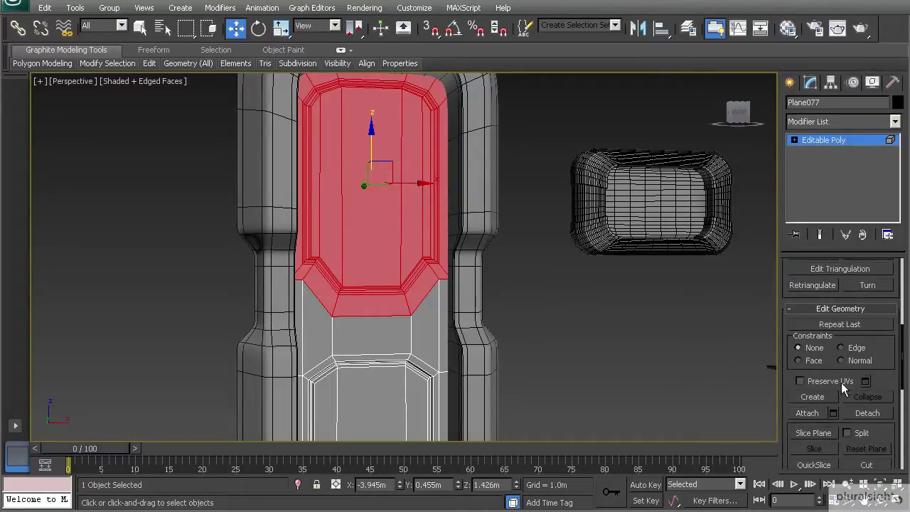
click(858, 413)
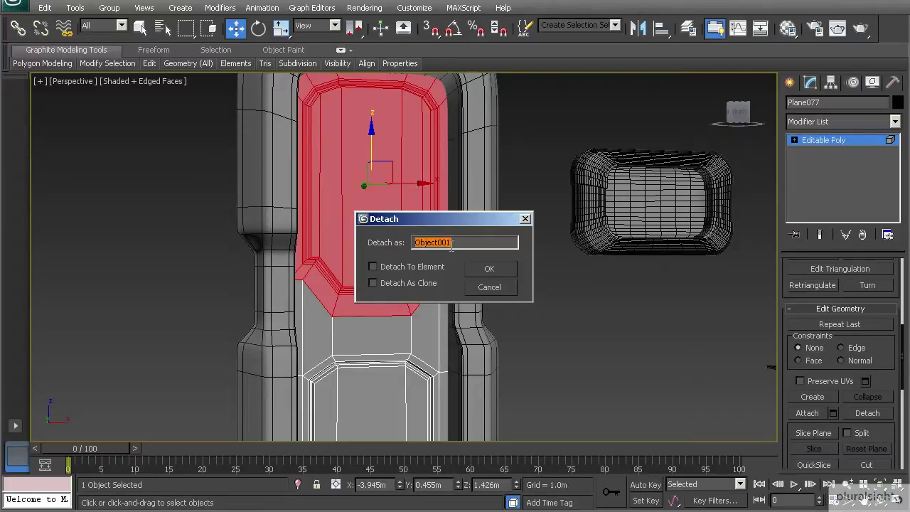
text(Door_Top)
click(498, 268)
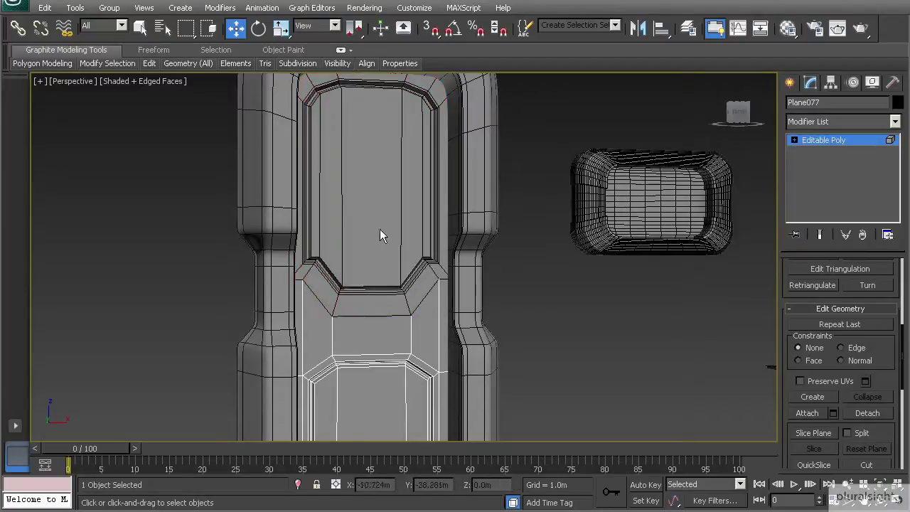
Rename the remaining lower door object Door_Bottom and deselect it.
click(367, 181)
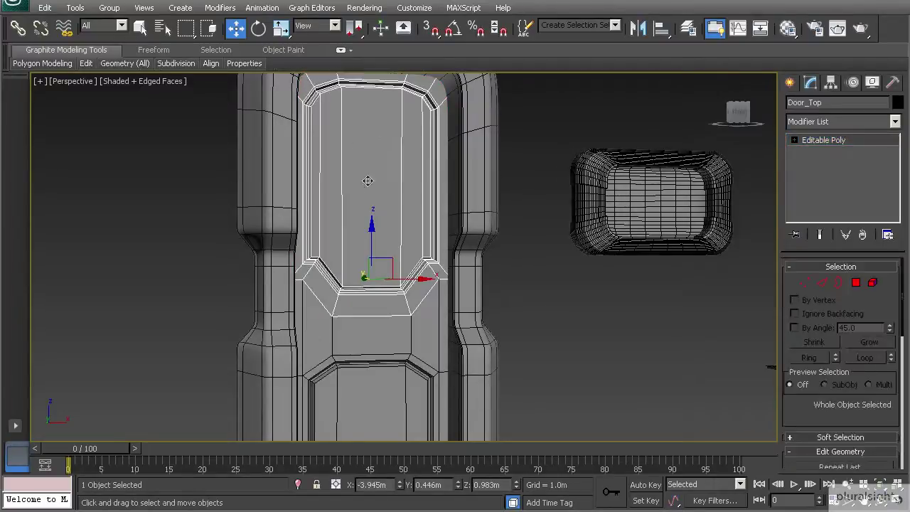
middle_drag(357, 288, 359, 257)
click(366, 315)
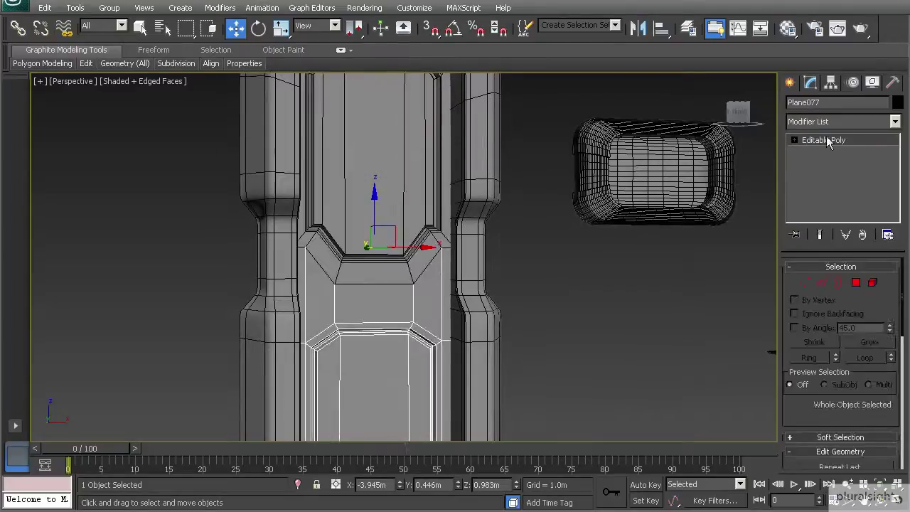
click(836, 104)
text(Door_Bottom)
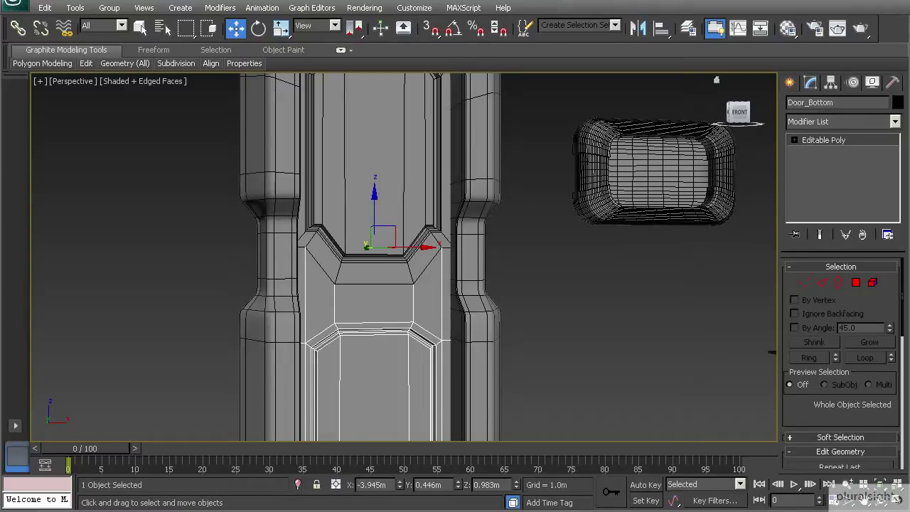
click(587, 227)
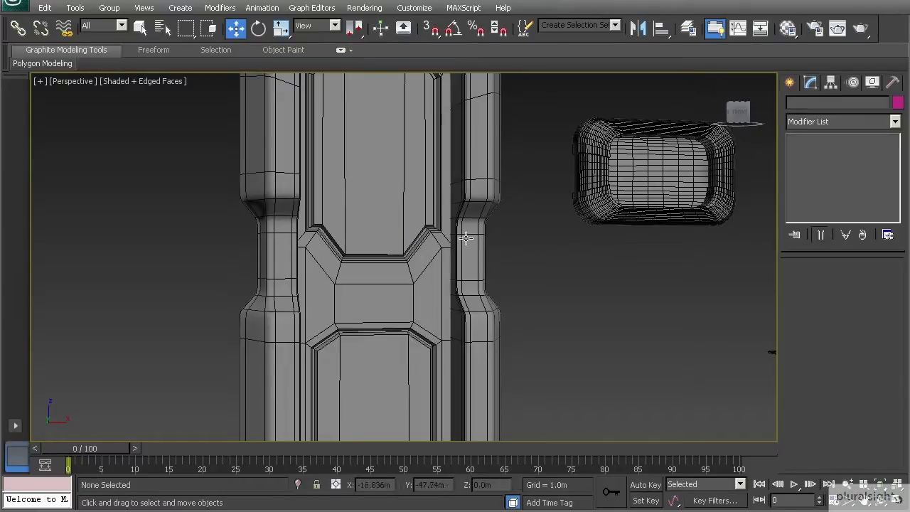
Try sliding Door_Top upward to test how the door opens, and undo the move.
scroll(407, 241, down, 3)
click(388, 183)
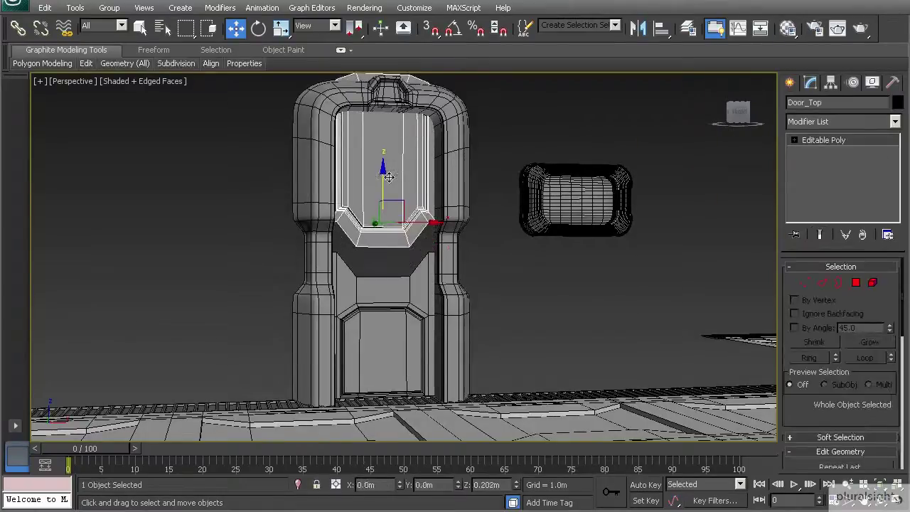
key(ctrl+z)
Examine the seam between Door_Top and Door_Bottom up close and from several angles.
click(380, 288)
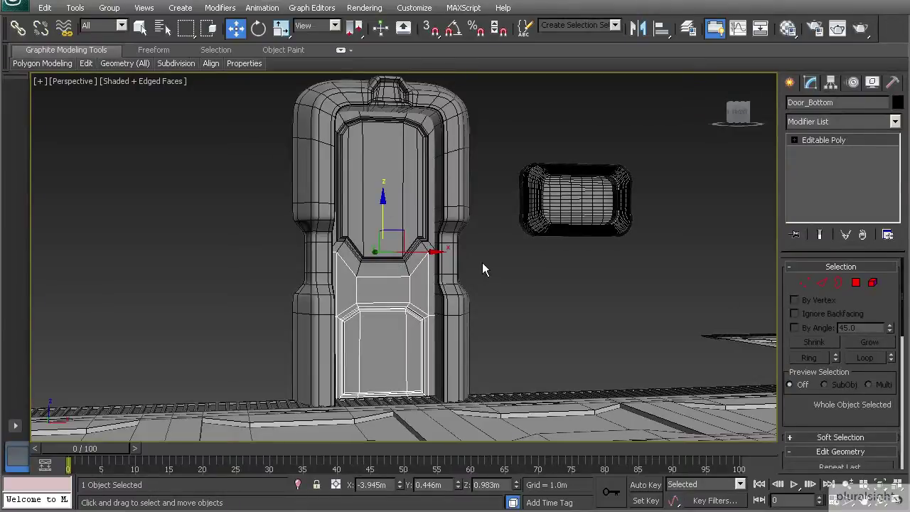
click(378, 232)
scroll(377, 232, up, 3)
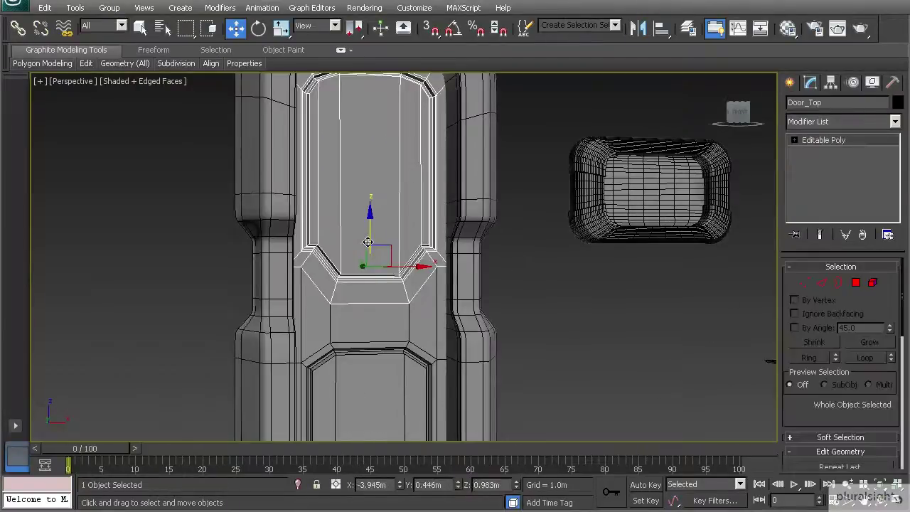
alt+middle_drag(343, 246, 345, 275)
scroll(372, 265, up, 2)
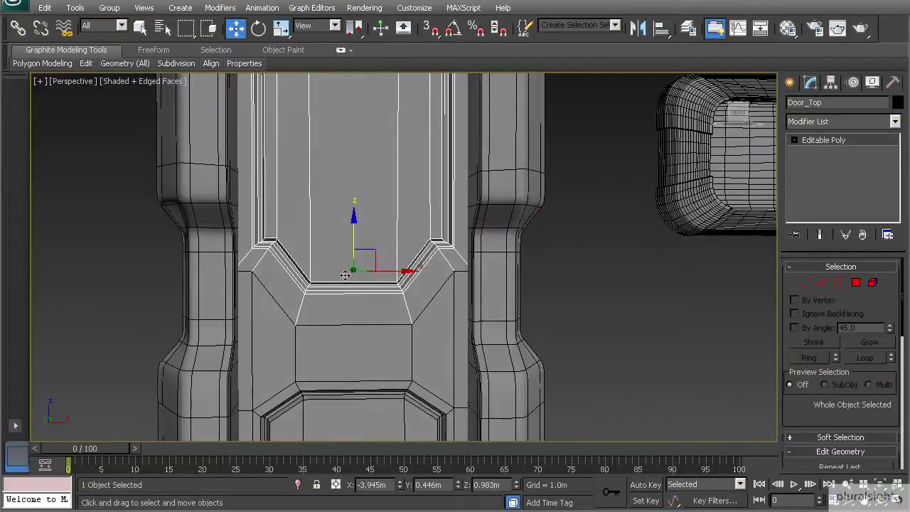
scroll(202, 298, down, 5)
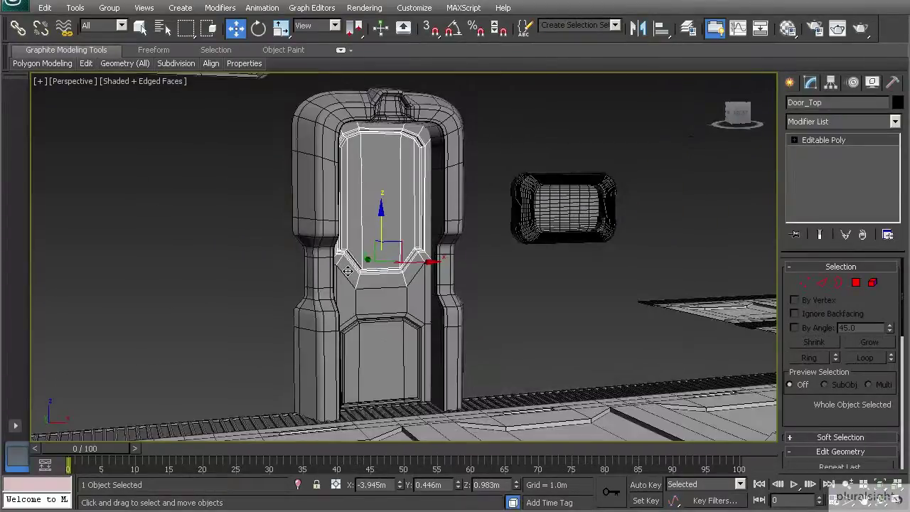
scroll(351, 259, up, 5)
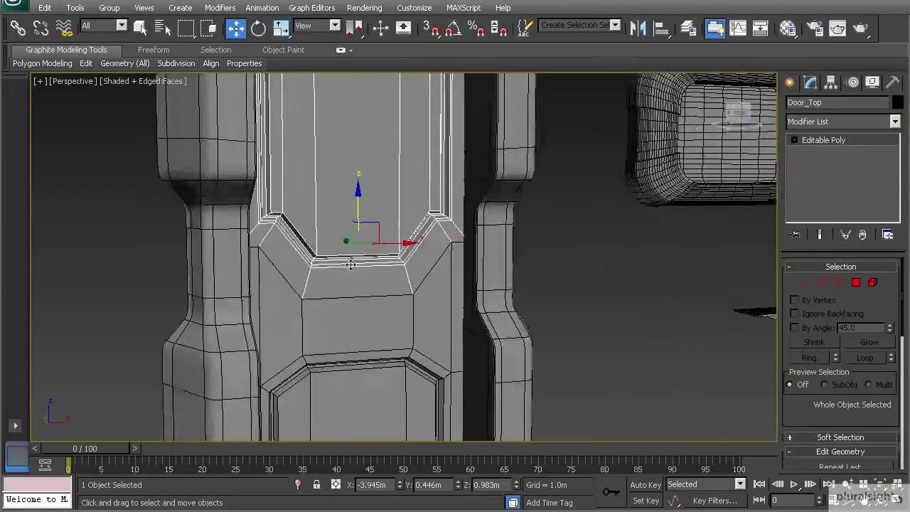
click(325, 311)
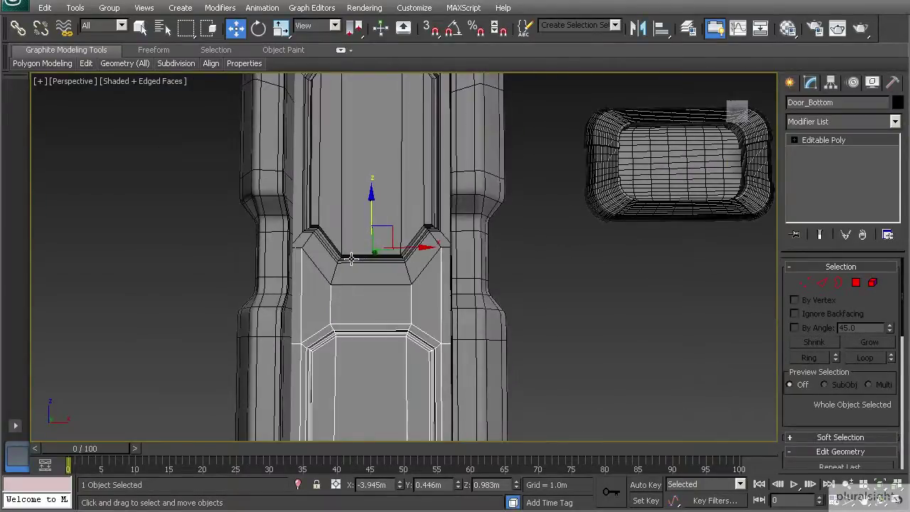
scroll(341, 278, up, 4)
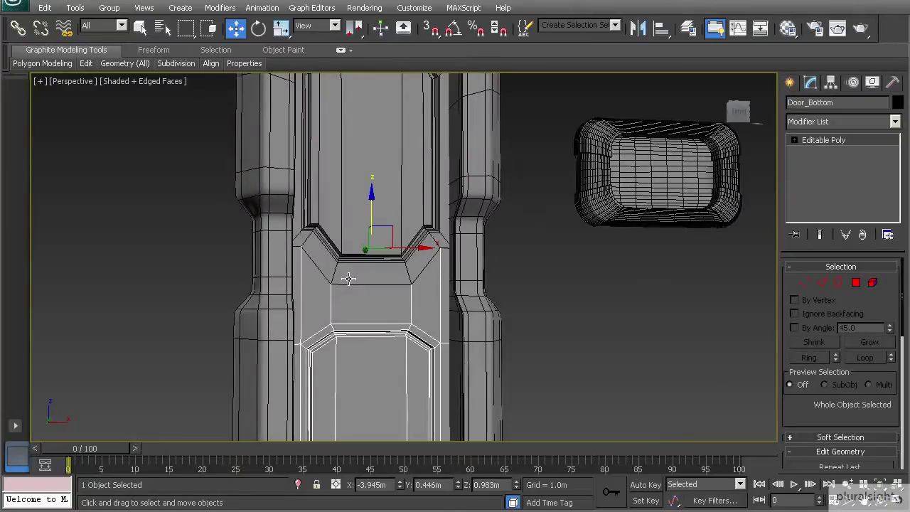
middle_drag(328, 290, 345, 284)
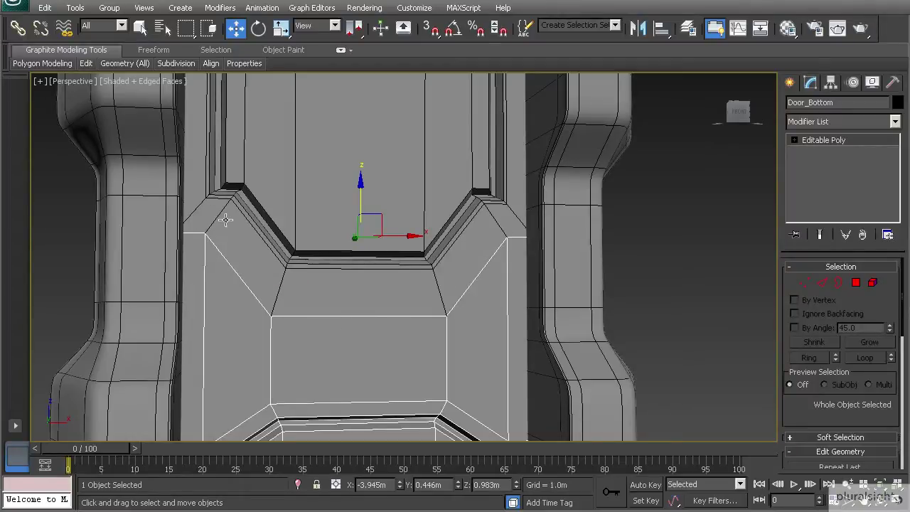
Attach Door_Bottom to Door_Top so both door halves belong to one editable poly object.
click(337, 292)
scroll(812, 389, down, 5)
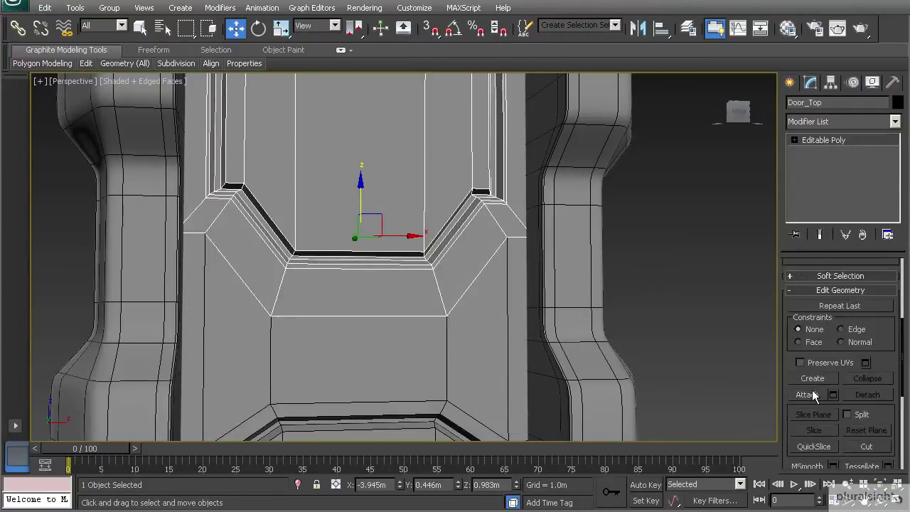
click(812, 392)
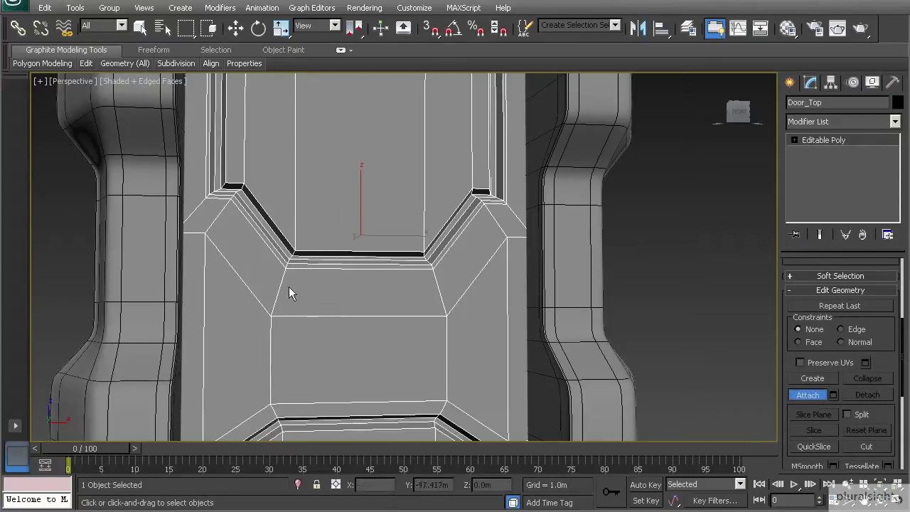
scroll(280, 173, down, 2)
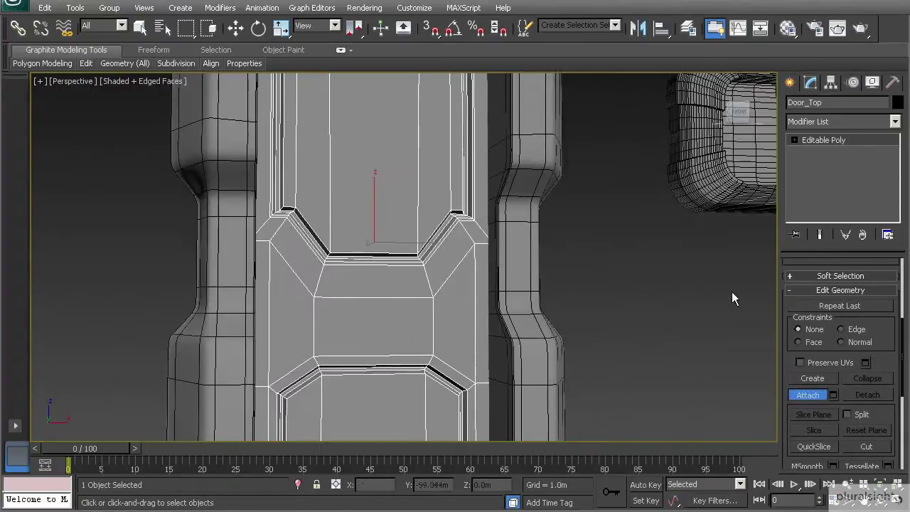
click(796, 393)
scroll(788, 310, up, 5)
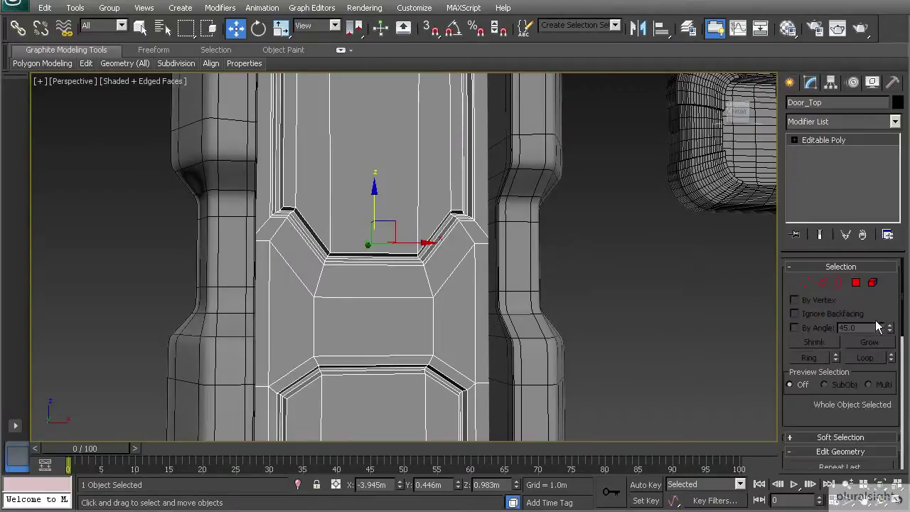
Select the upper and lower door elements in turn to check whether their geometry is connected.
click(873, 283)
click(384, 193)
click(368, 320)
click(346, 229)
click(321, 302)
scroll(317, 297, up, 3)
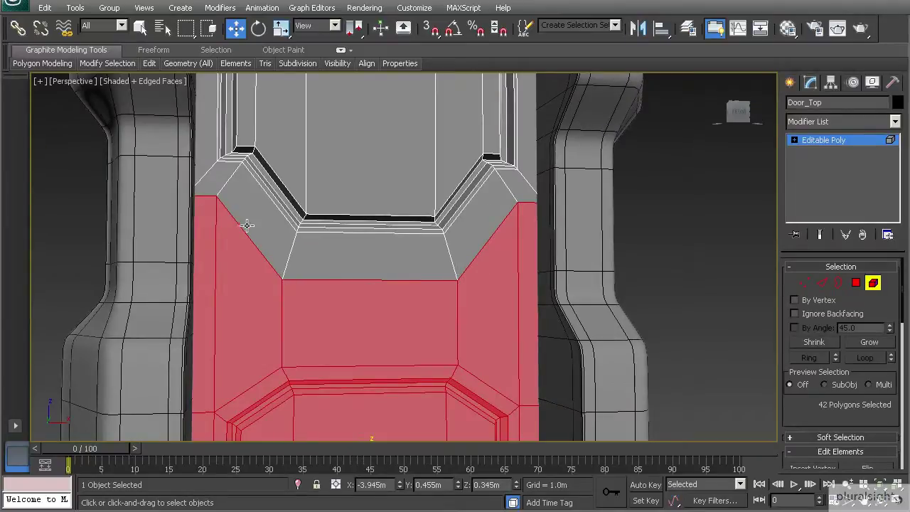
Weld the front and back vertices along the seam between the door halves with a 0.001 m threshold.
key(1)
click(215, 199)
drag(245, 258, 361, 301)
ctrl+drag(441, 264, 502, 293)
ctrl+drag(505, 194, 558, 217)
alt+middle_drag(566, 231, 337, 241)
middle_drag(325, 240, 306, 239)
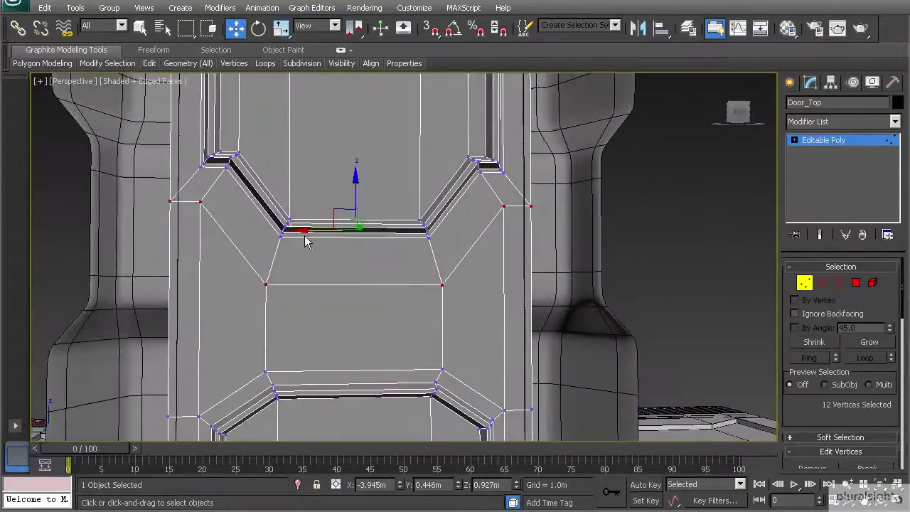
alt+middle_drag(158, 205, 504, 266)
scroll(846, 372, down, 5)
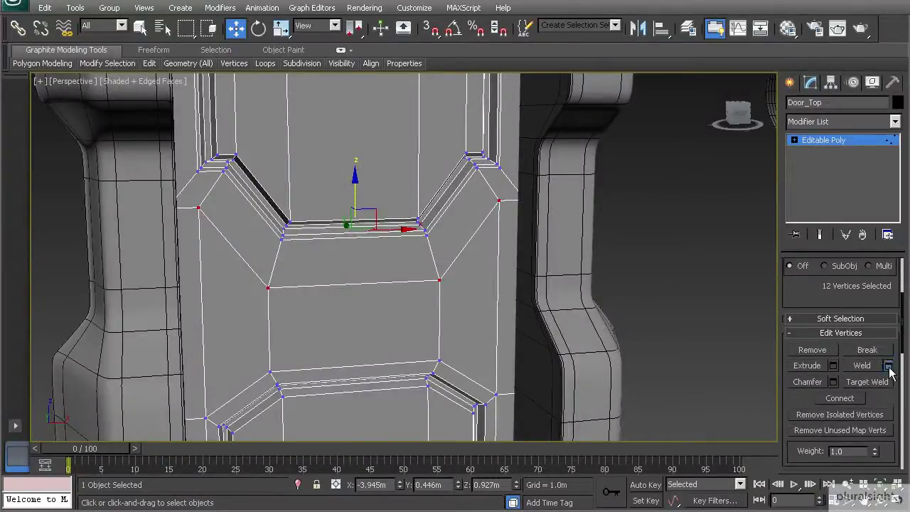
click(887, 365)
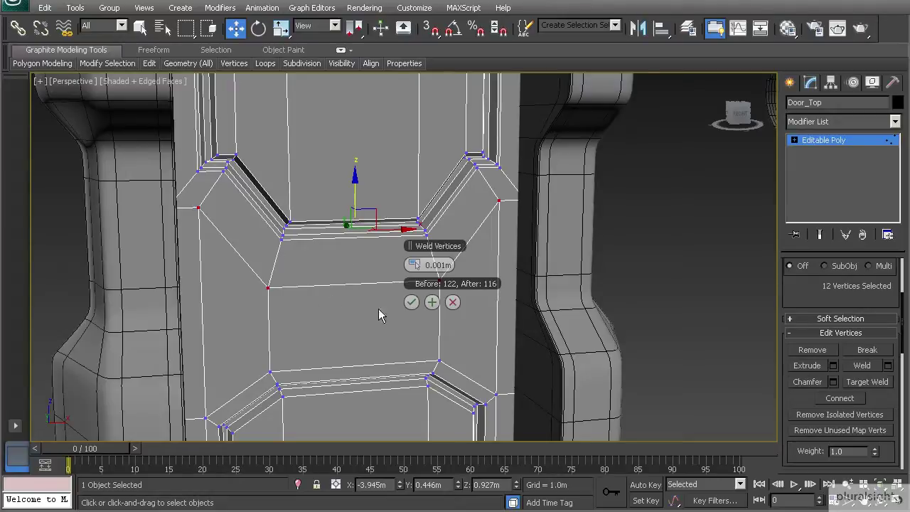
click(411, 303)
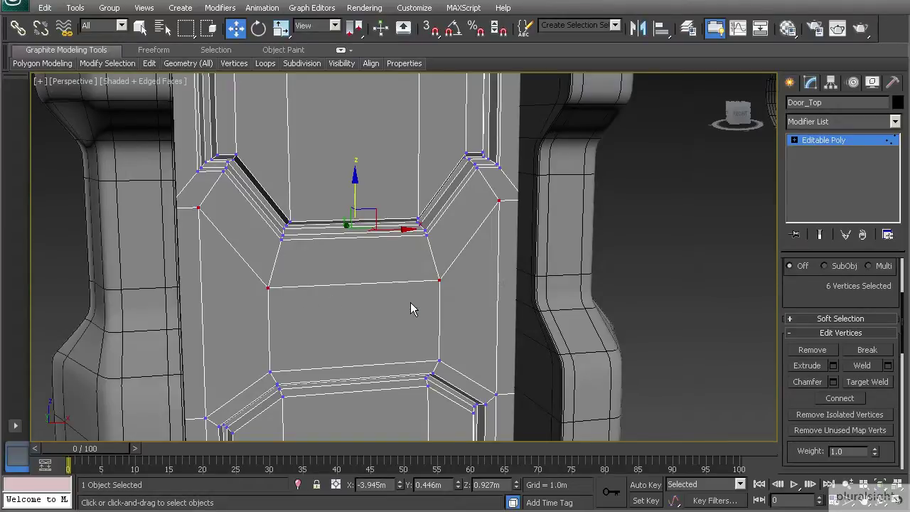
click(834, 142)
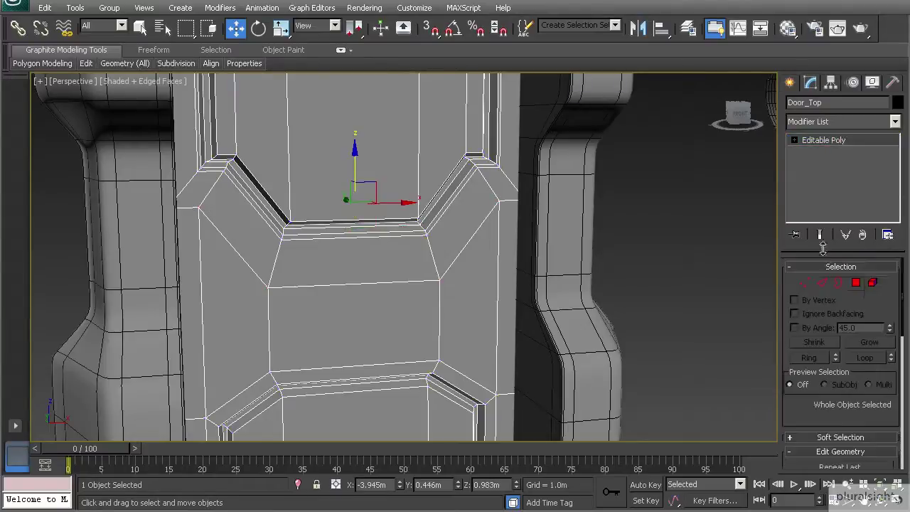
Check with an element selection whether the welded door halves form a single element.
click(872, 283)
click(339, 199)
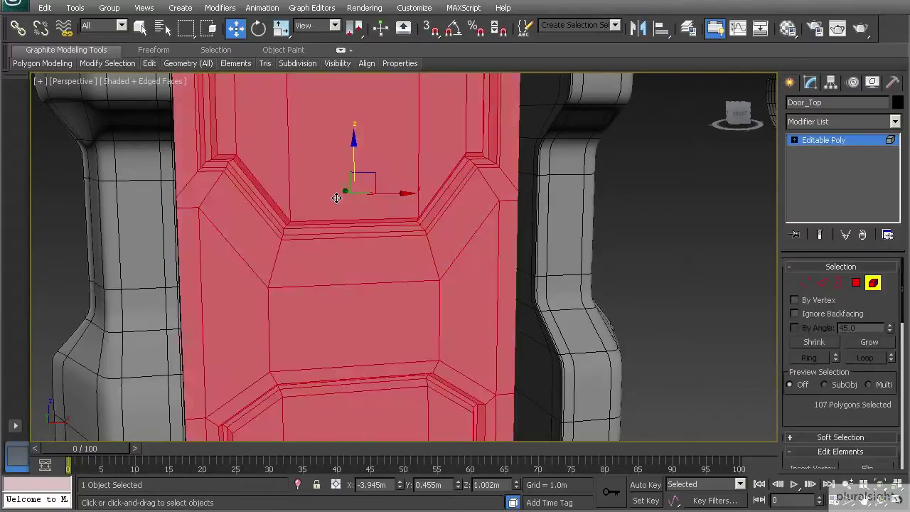
scroll(344, 211, down, 3)
click(542, 246)
click(403, 225)
middle_drag(387, 208, 382, 268)
scroll(382, 268, up, 3)
Chamfer the edge loop along the door seam by 0.01 m.
click(822, 286)
middle_drag(495, 327, 512, 262)
double_click(387, 295)
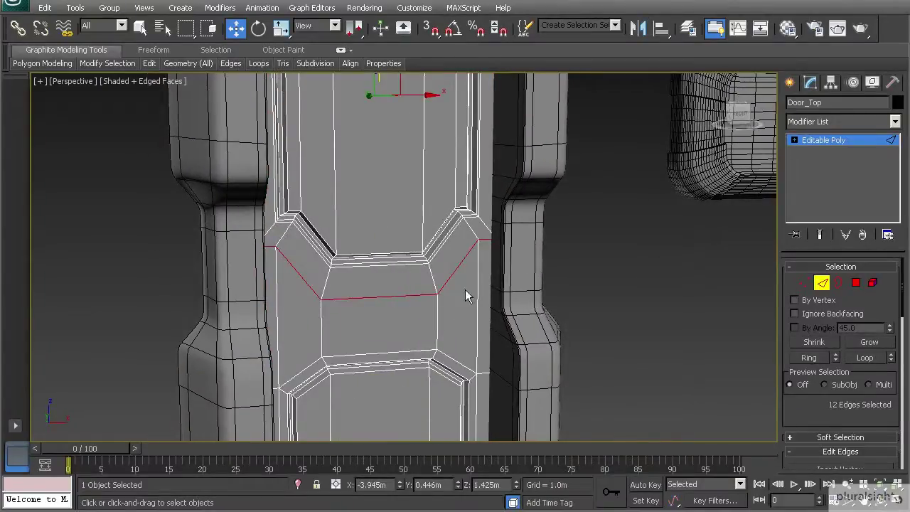
scroll(465, 289, up, 5)
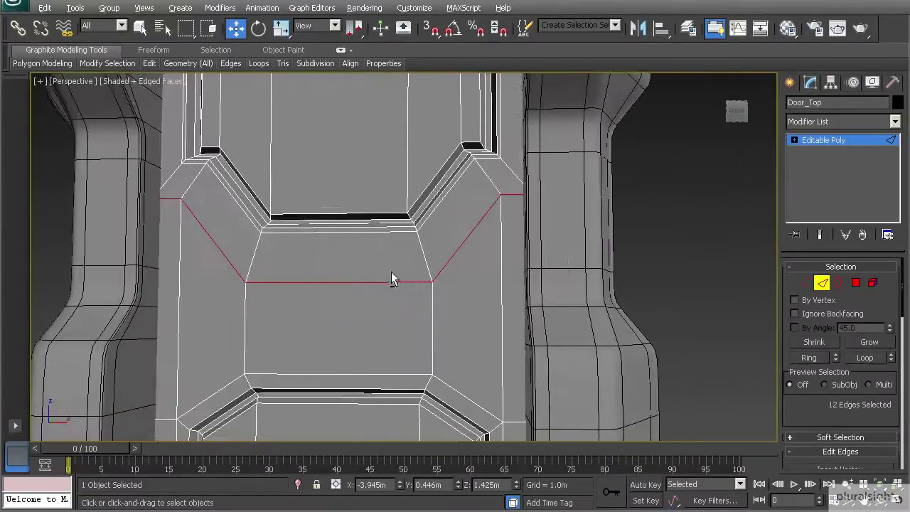
scroll(804, 316, down, 3)
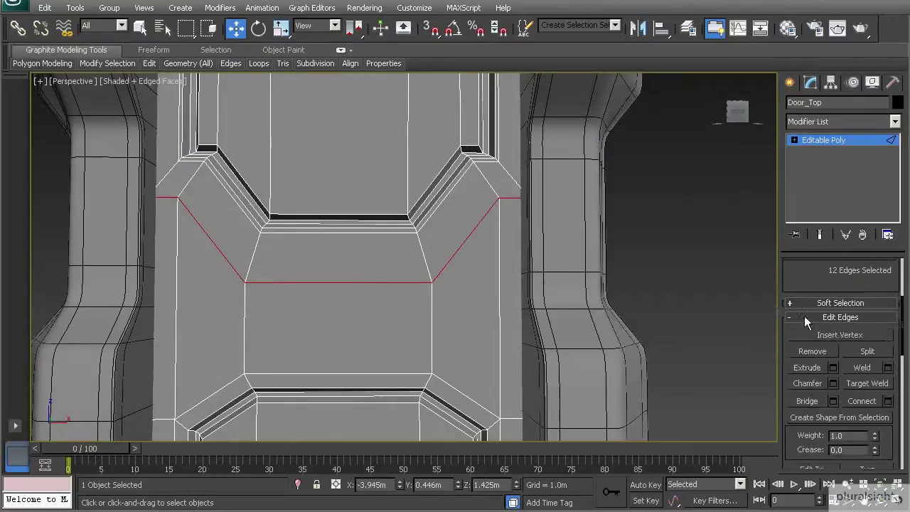
click(833, 384)
scroll(337, 292, up, 4)
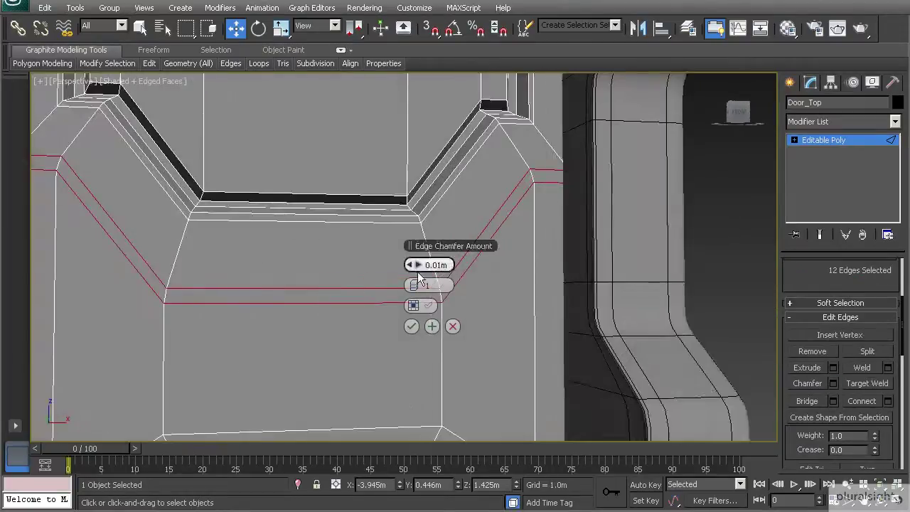
click(412, 327)
Bevel the thin polygon loop along the seam inward with a height of -0.013 m and an outline of -0.005 m.
key(4)
key(ctrl+a)
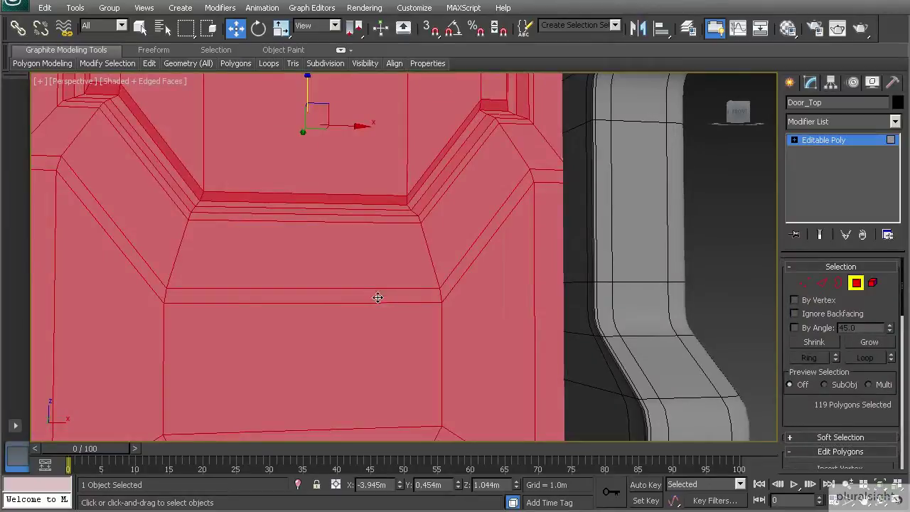
click(377, 297)
shift+click(451, 281)
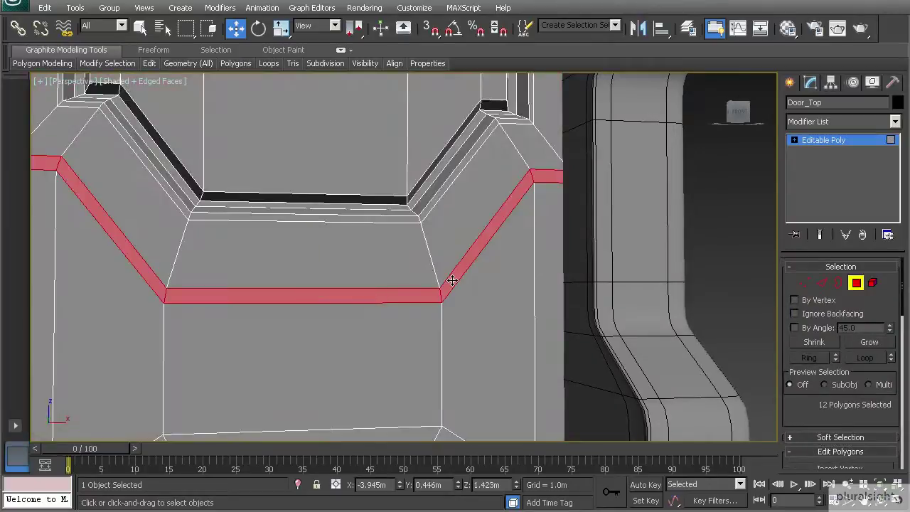
scroll(801, 413, down, 2)
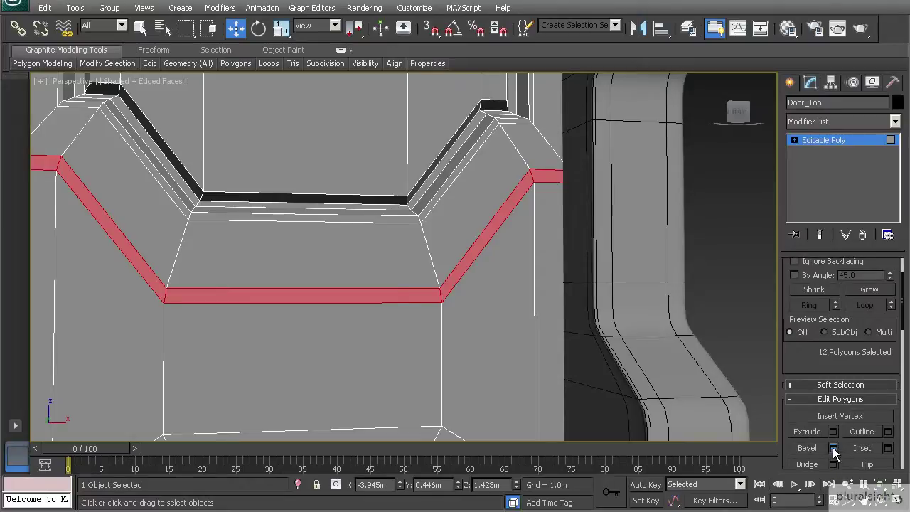
click(834, 448)
alt+middle_drag(455, 327, 411, 285)
drag(409, 308, 413, 306)
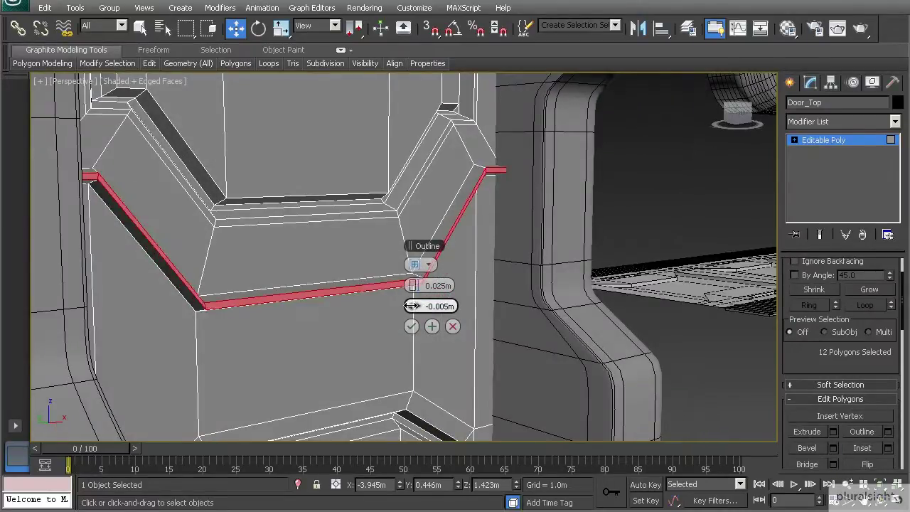
alt+middle_drag(376, 291, 411, 307)
drag(409, 285, 390, 288)
alt+middle_drag(389, 287, 409, 291)
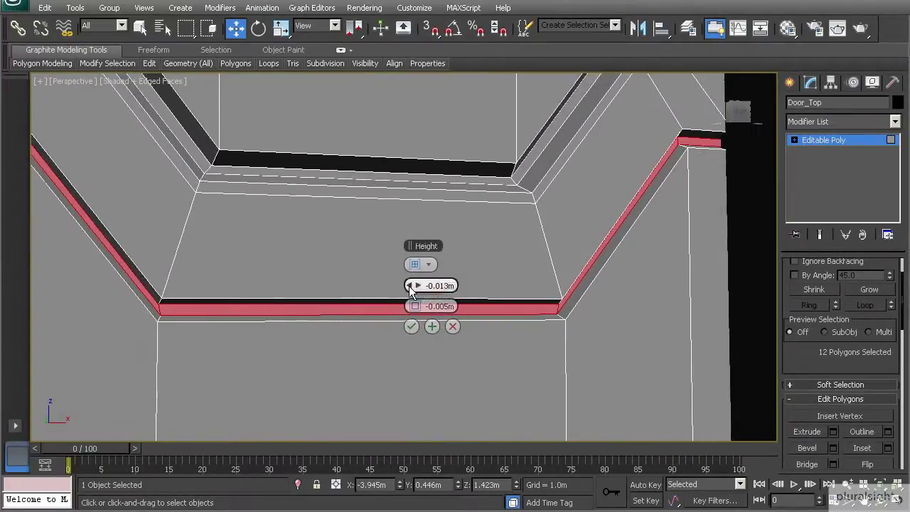
click(411, 325)
alt+middle_drag(415, 309, 399, 308)
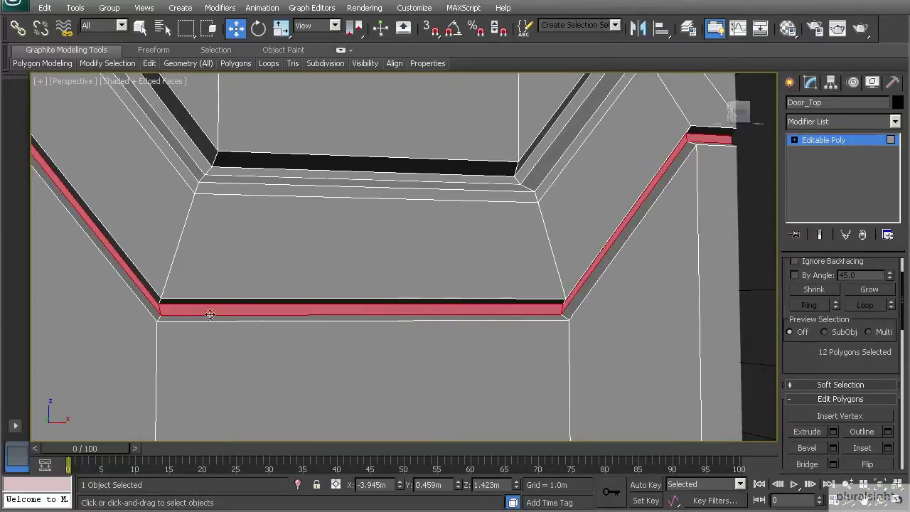
Try connecting the ring of short cross edges in the seam groove to add an edge loop along its floor.
key(2)
click(165, 313)
scroll(188, 319, up, 3)
middle_drag(192, 319, 401, 291)
scroll(401, 292, up, 3)
click(172, 334)
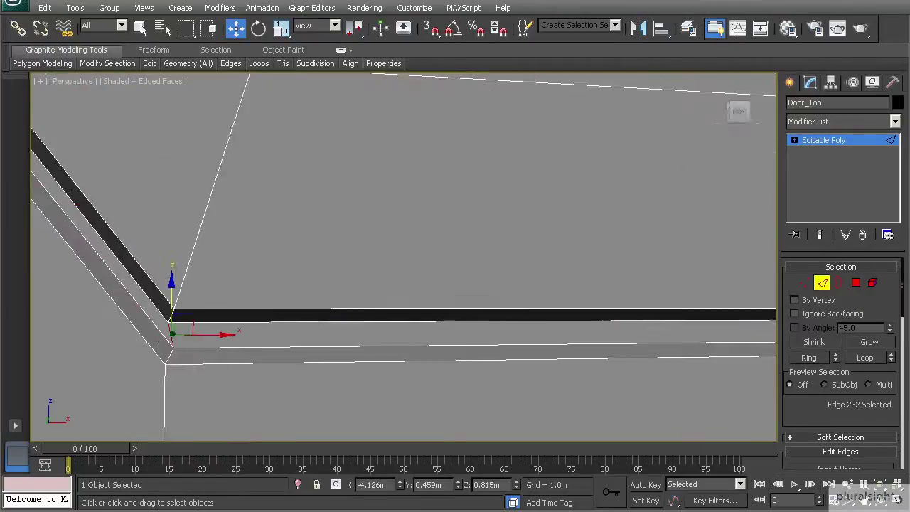
click(815, 359)
scroll(506, 305, down, 4)
middle_drag(645, 334, 538, 341)
scroll(864, 447, down, 4)
click(863, 447)
alt+middle_drag(503, 311, 494, 270)
alt+middle_drag(525, 201, 500, 241)
scroll(477, 238, up, 2)
alt+middle_drag(526, 214, 492, 227)
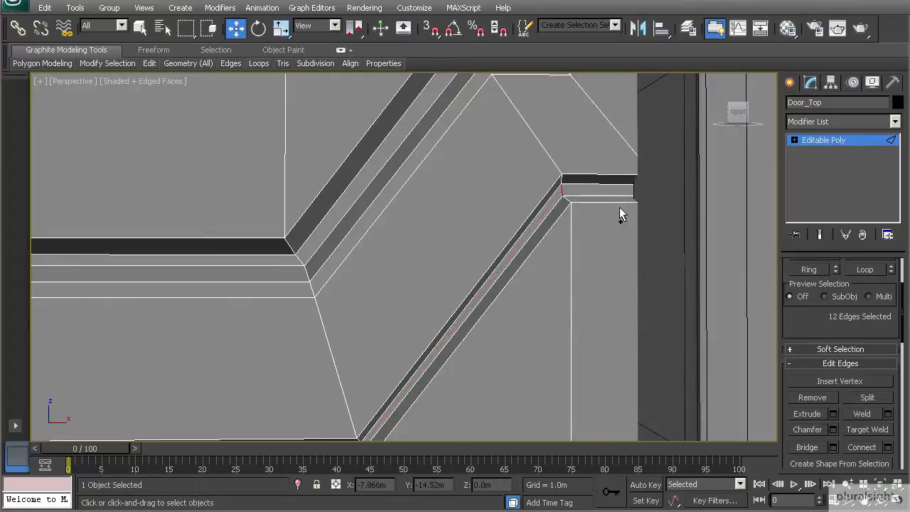
Delete the polygon loop forming the floor of the seam groove to separate the upper and lower door elements.
key(ctrl+4)
scroll(593, 195, down, 2)
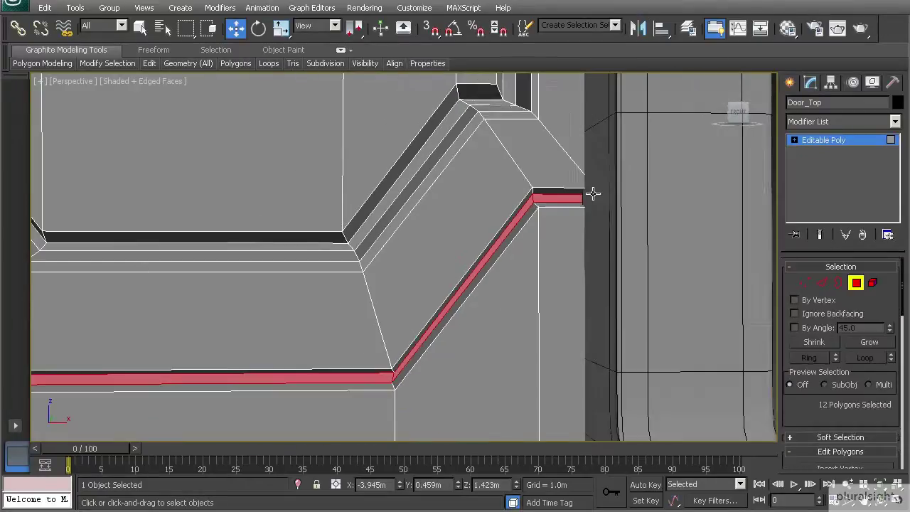
click(594, 194)
alt+middle_drag(563, 192, 545, 191)
click(857, 284)
Select the upper door element and move it down slightly to a height of 1.42 m, narrowing the seam gap.
click(873, 283)
click(403, 206)
scroll(408, 231, down, 1)
scroll(318, 220, down, 2)
middle_drag(320, 220, 341, 228)
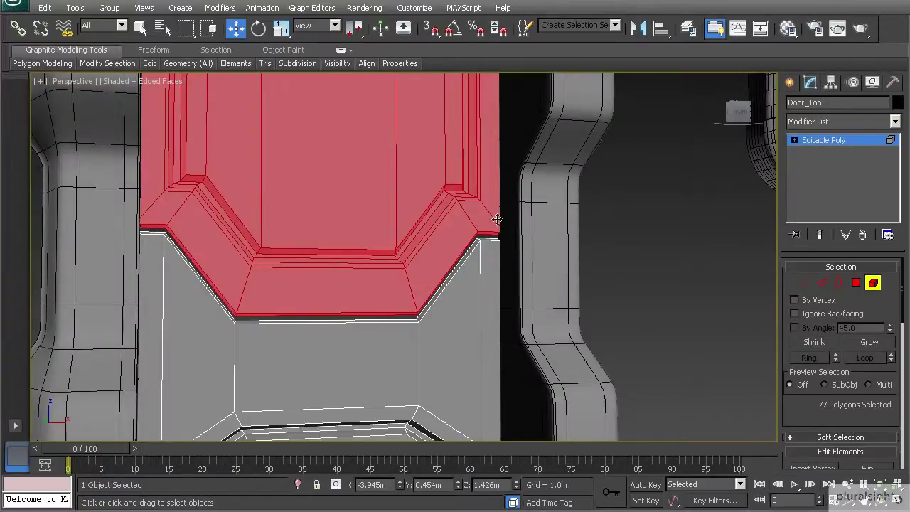
middle_drag(432, 174, 455, 246)
scroll(451, 242, down, 2)
middle_drag(372, 150, 374, 170)
scroll(374, 165, up, 2)
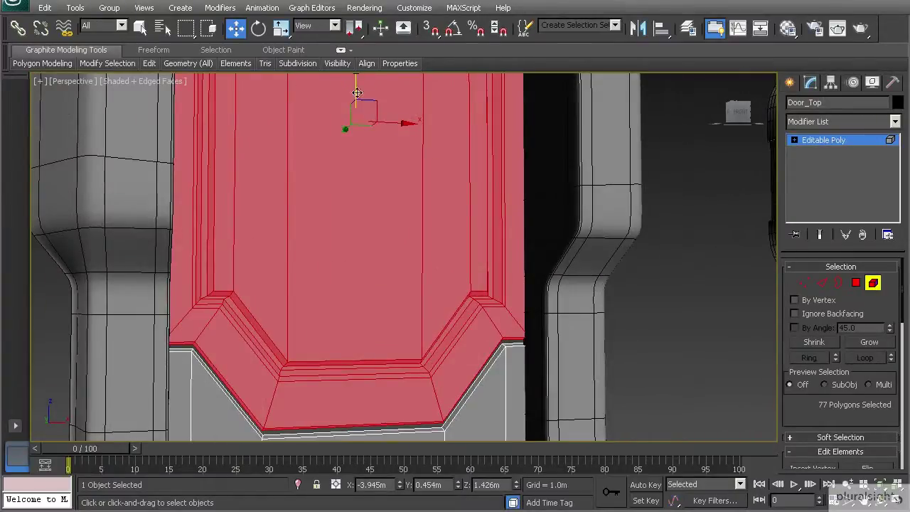
drag(355, 90, 356, 94)
middle_drag(366, 288, 371, 139)
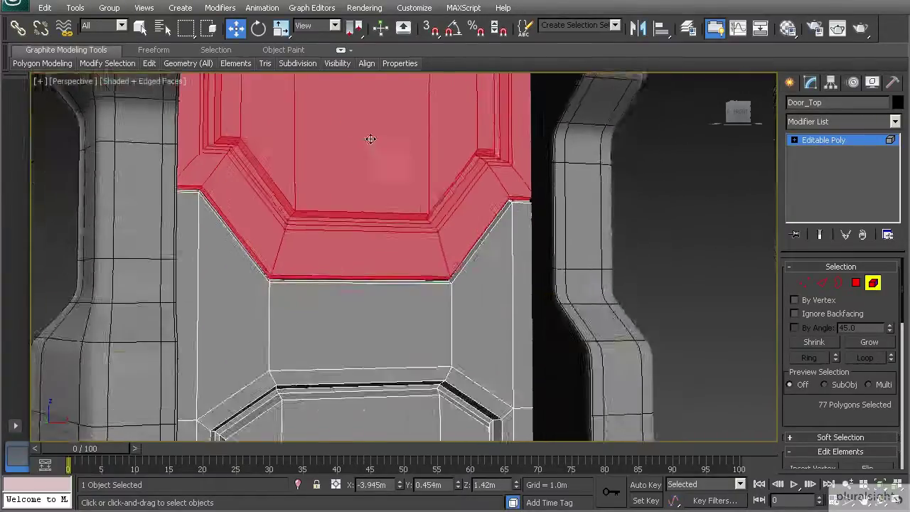
Examine the narrowed seam between the upper and lower door elements up close.
scroll(397, 326, up, 3)
scroll(397, 326, up, 1)
mouse_move(397, 326)
alt+middle_down()
mouse_move(420, 315)
mouse_move(396, 326)
alt+middle_up()
click(436, 319)
scroll(386, 327, down, 3)
middle_drag(350, 361, 332, 341)
scroll(449, 314, down, 3)
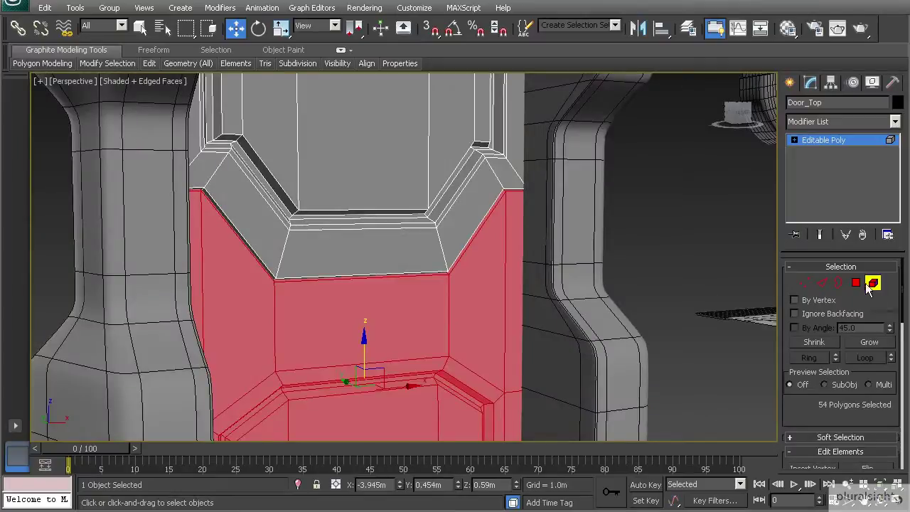
key(ctrl+z)
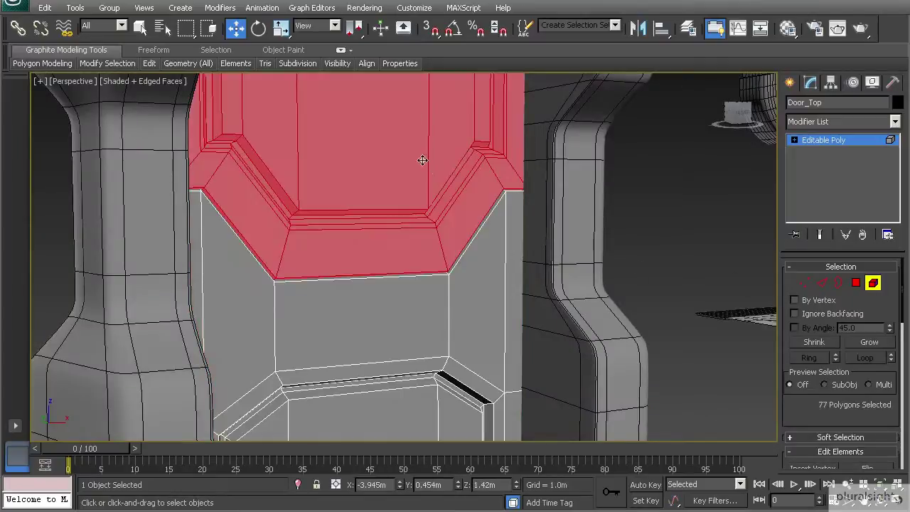
Detach the lower door element as a separate object named Door_Bottom.
click(387, 318)
scroll(377, 306, up, 2)
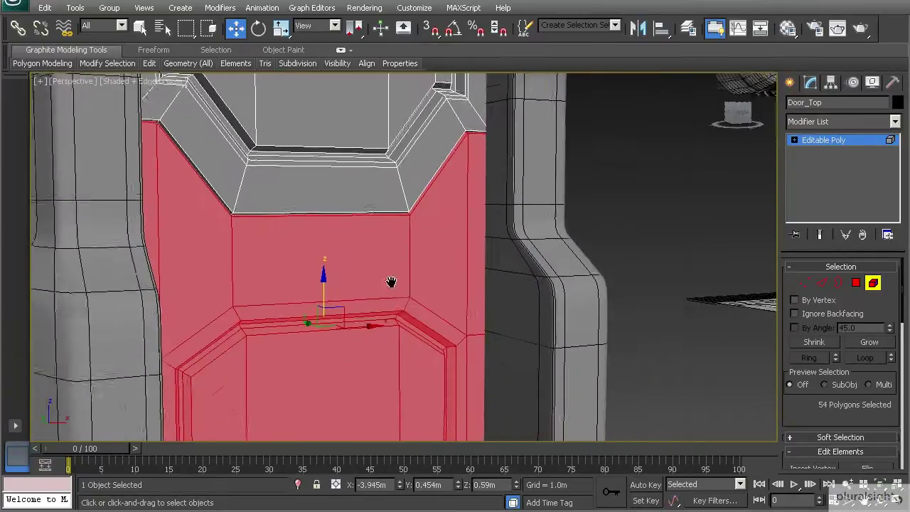
click(829, 104)
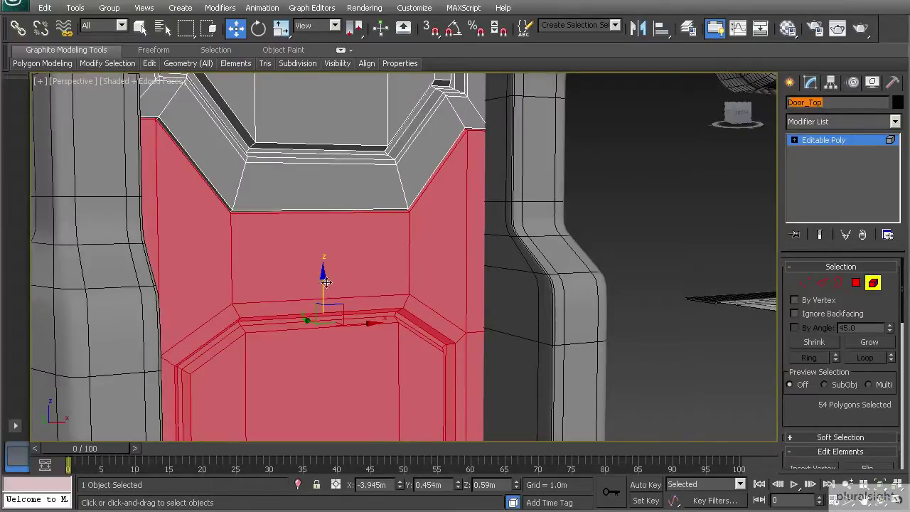
scroll(882, 409, down, 4)
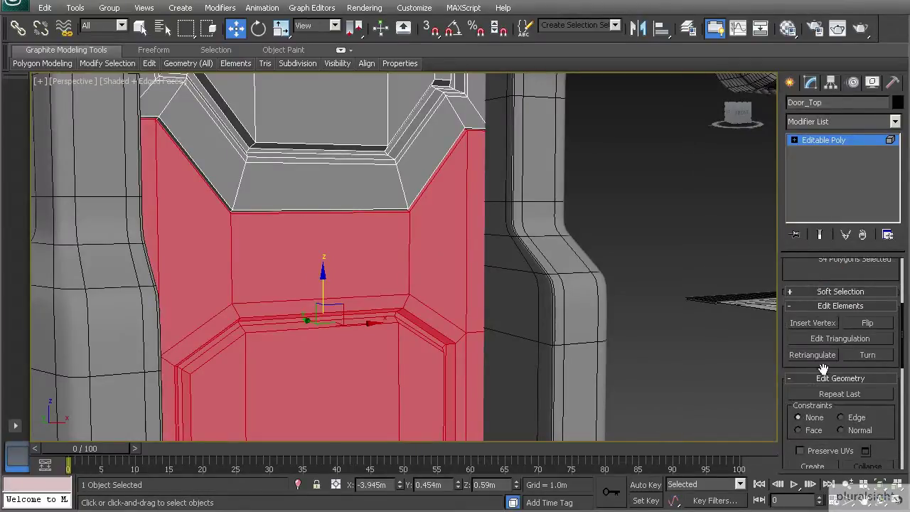
scroll(877, 418, down, 2)
click(866, 399)
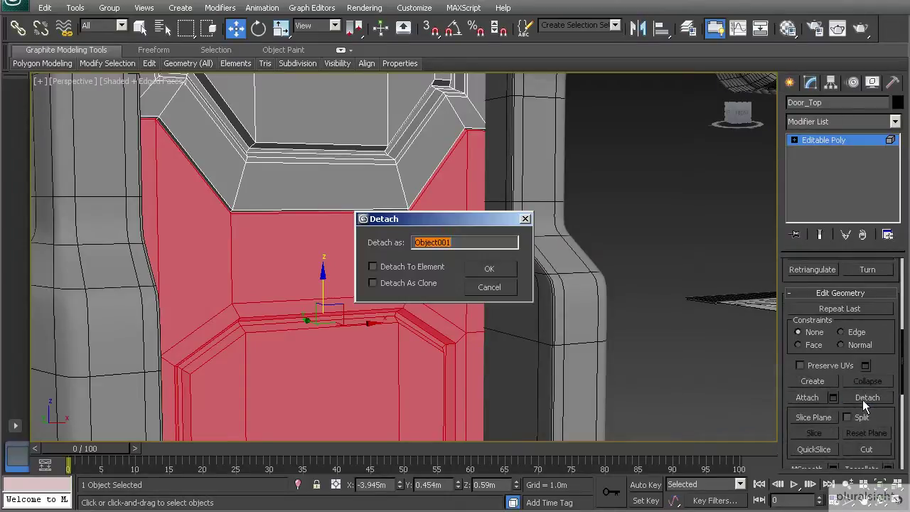
text(Doo)
click(507, 268)
Leave element editing on Door_Top and deselect everything to review the complete door in its frame.
click(371, 194)
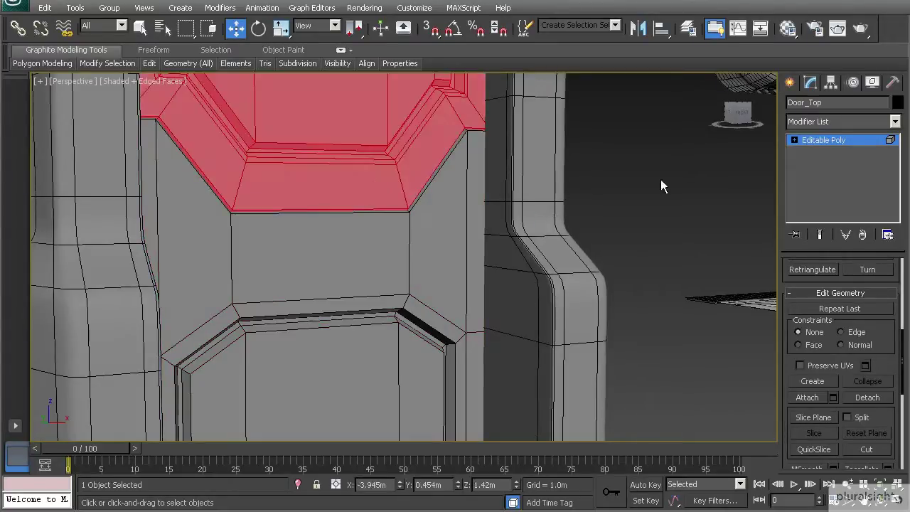
click(850, 139)
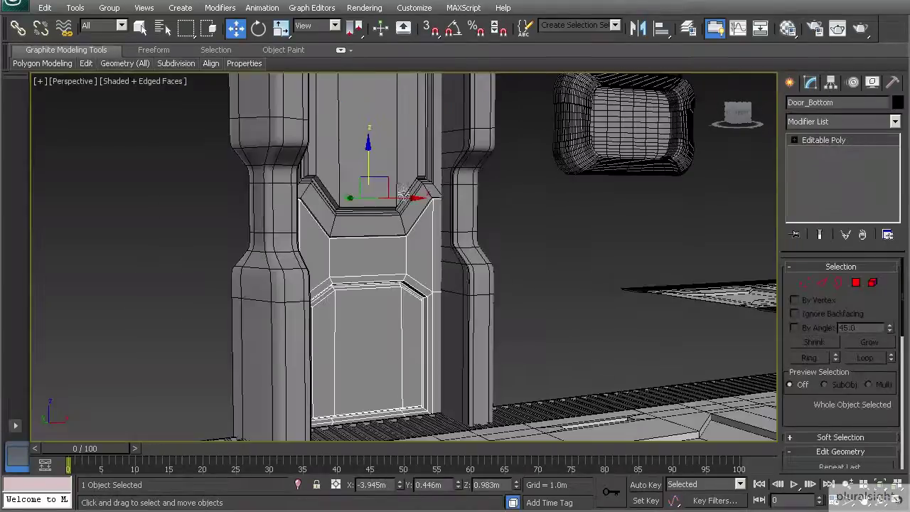
click(497, 189)
scroll(483, 229, down, 3)
middle_drag(487, 161, 463, 227)
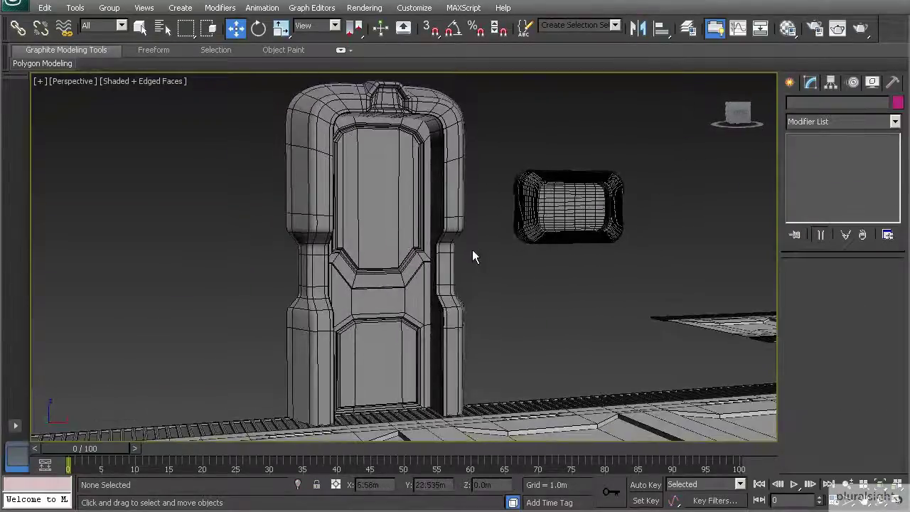